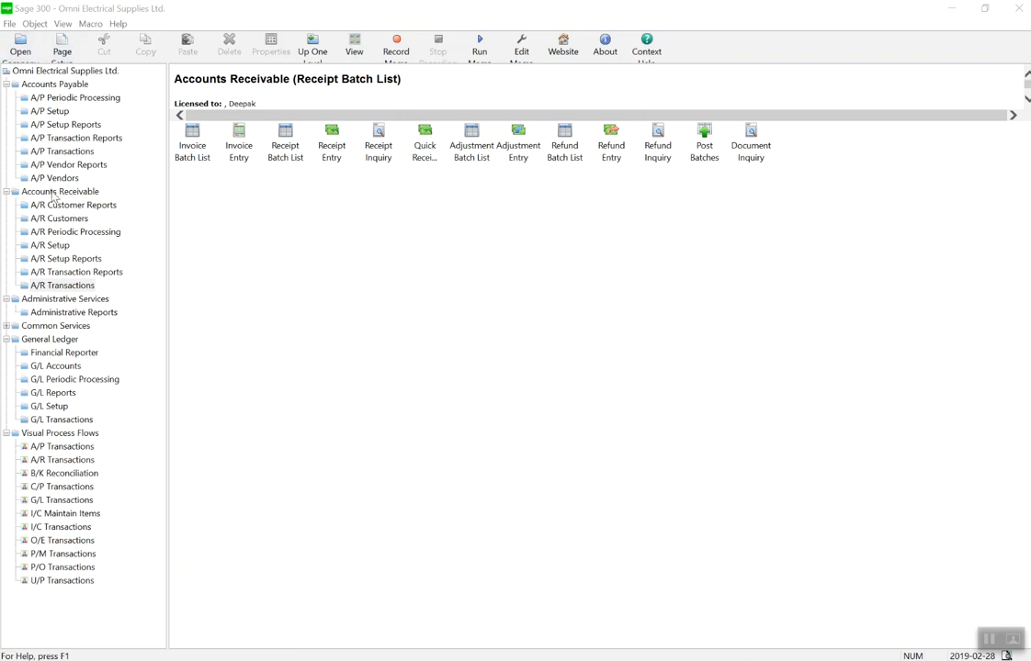
Open the receipt batch list from the Accounts Receivable transactions, maximize it, and check the existing batches.
left_click(46, 286)
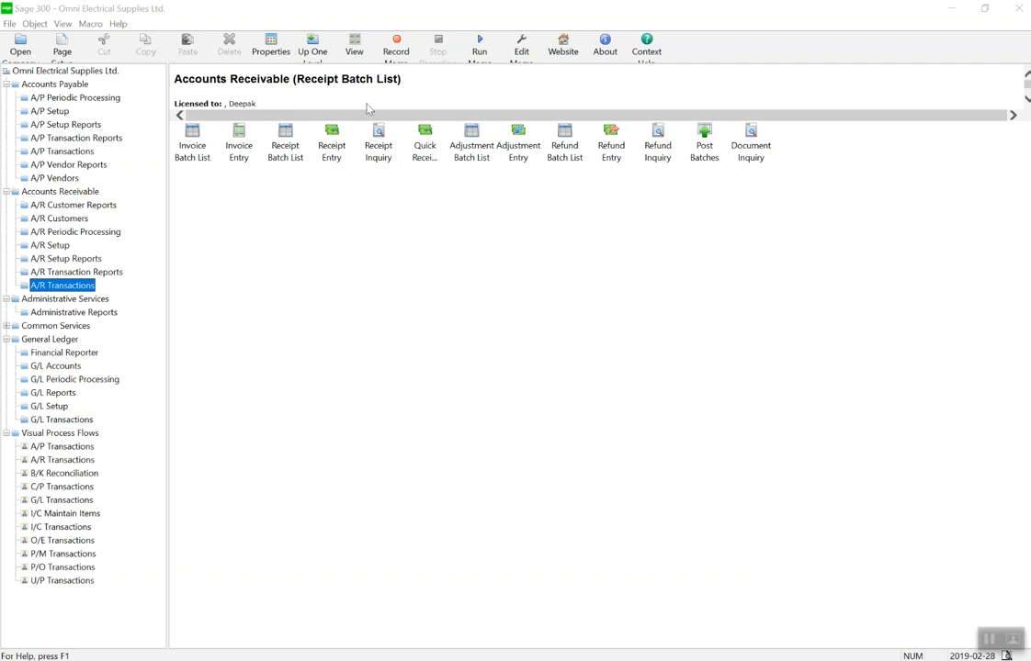
left_click(285, 136)
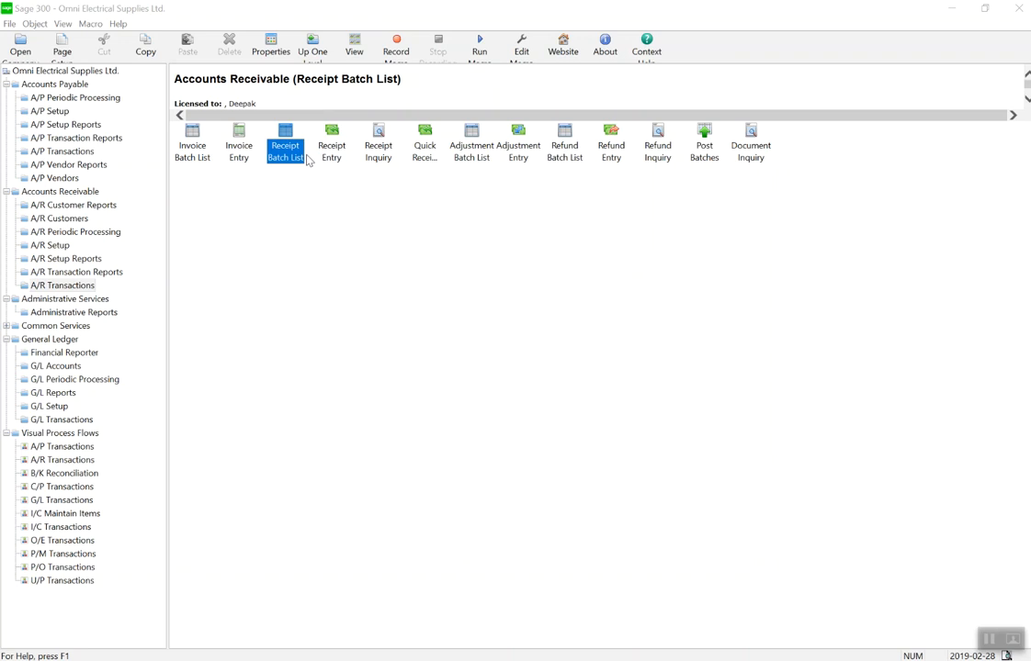
left_click(431, 170)
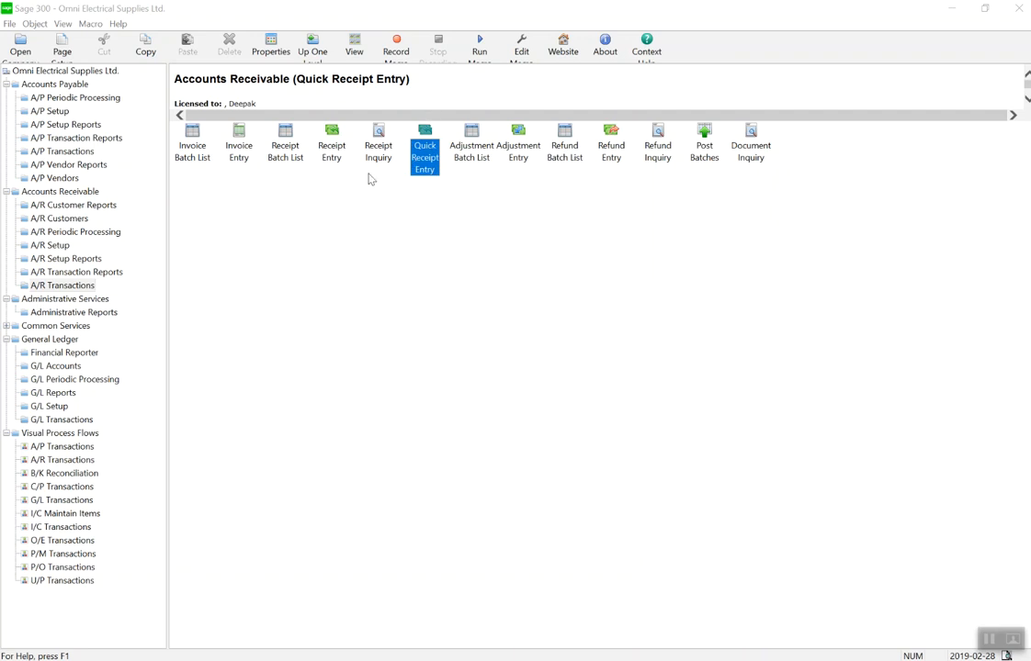
left_click(300, 160)
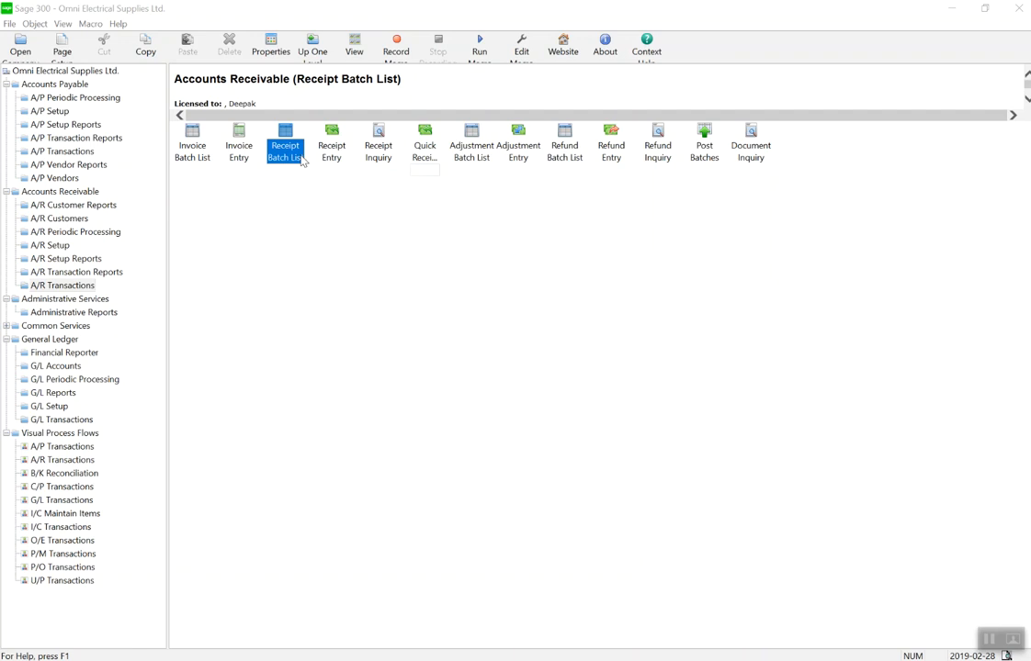
double_click(301, 162)
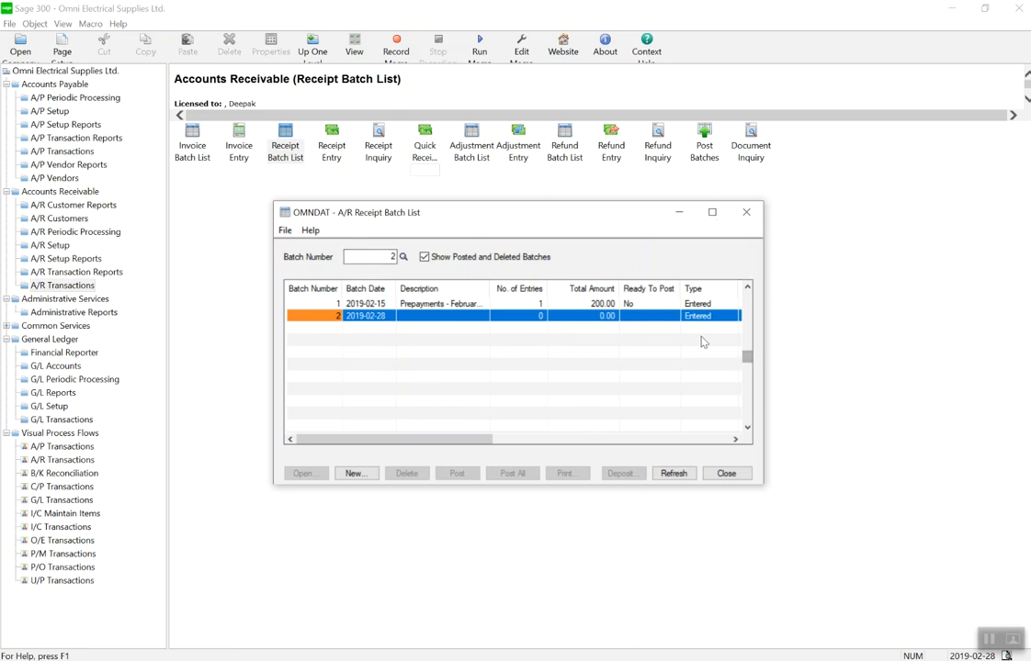
left_click(712, 213)
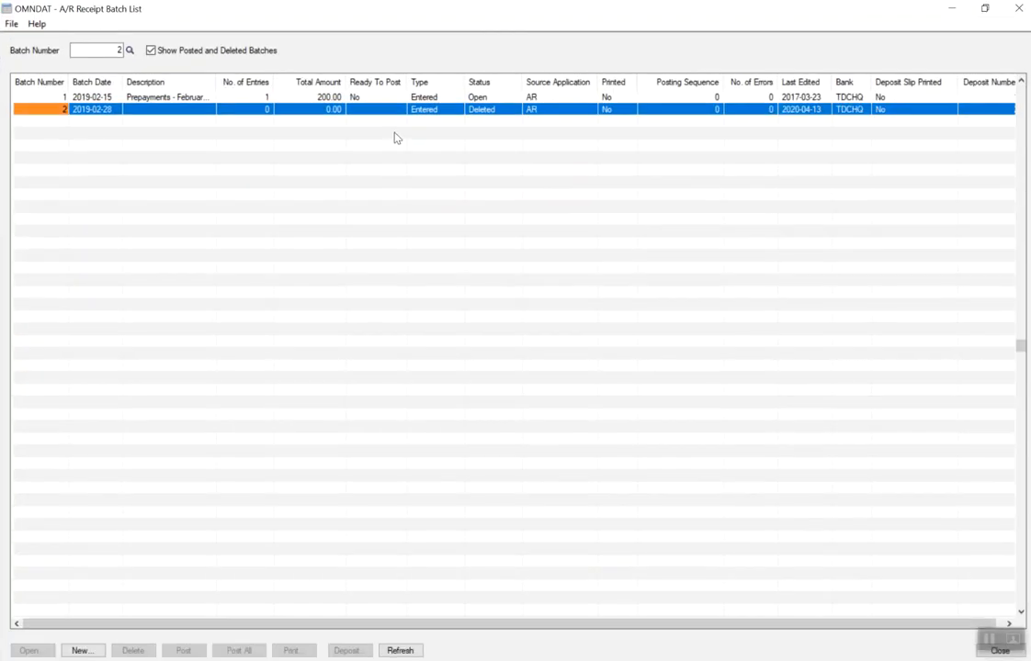
left_click(355, 97)
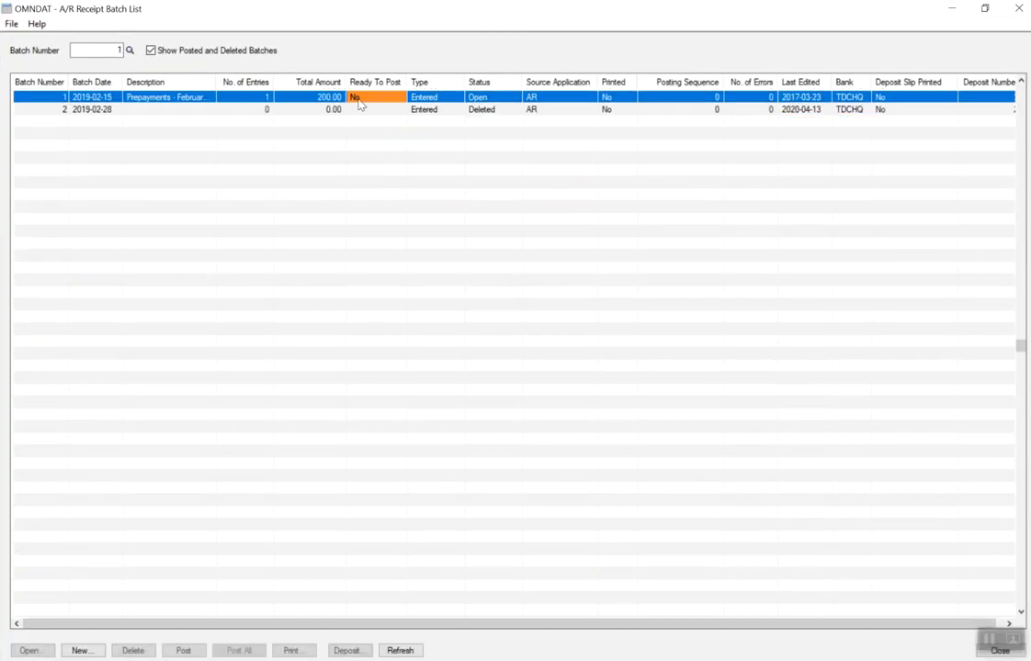
left_click(491, 110)
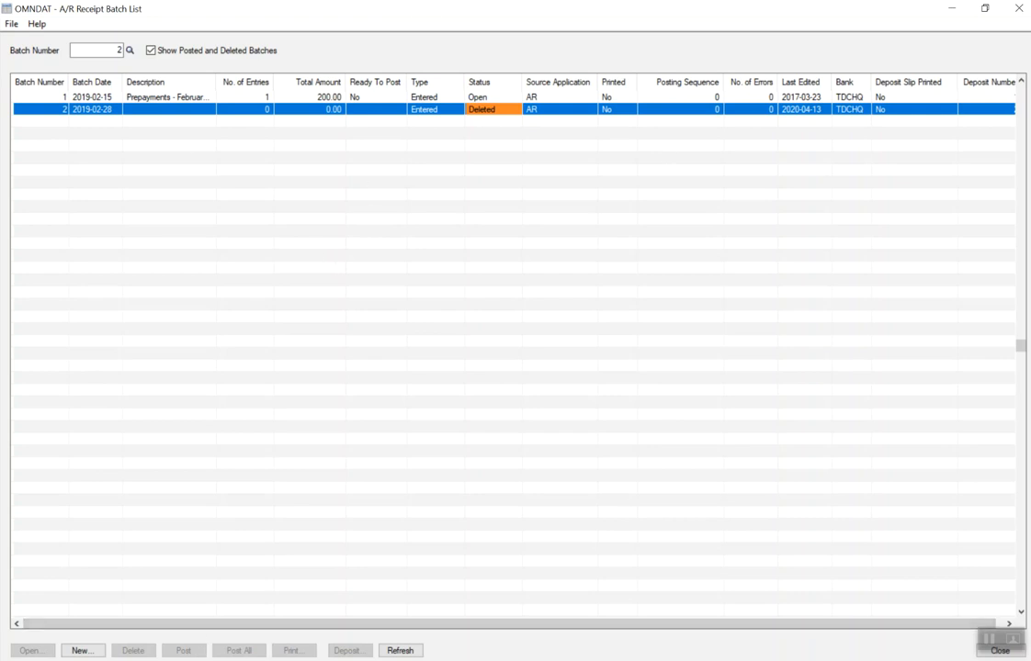
Create a new receipt batch with the description "Receipts - Feb 2019".
left_click(92, 653)
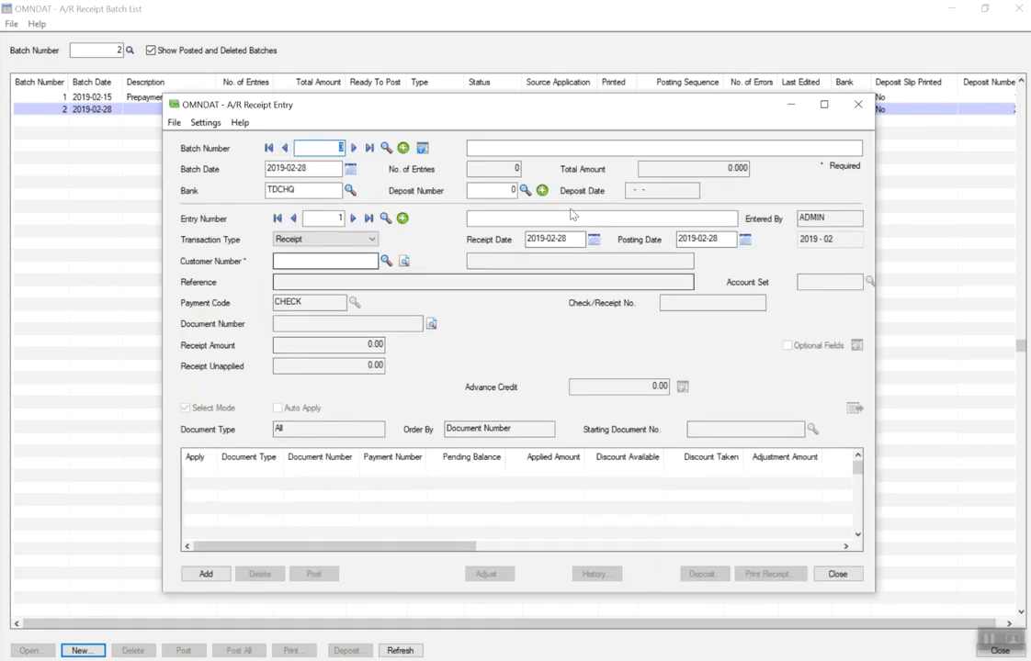
left_click(637, 148)
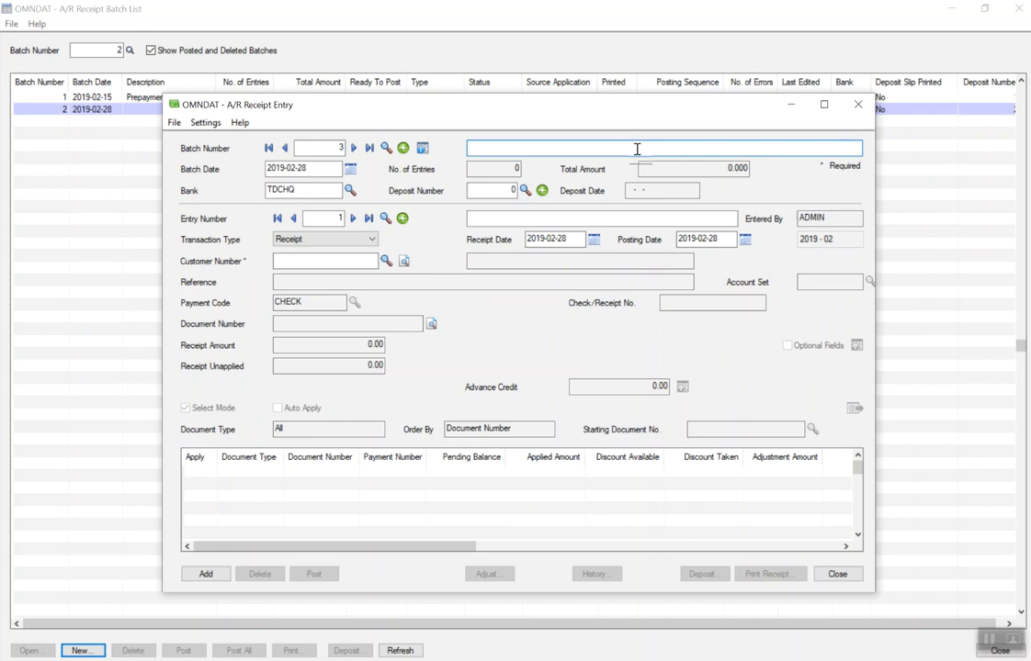
type("Receipts - Feb 2019")
Describe the batch's first entry as "Union Elec" and choose Receipt as its transaction type.
left_click(484, 220)
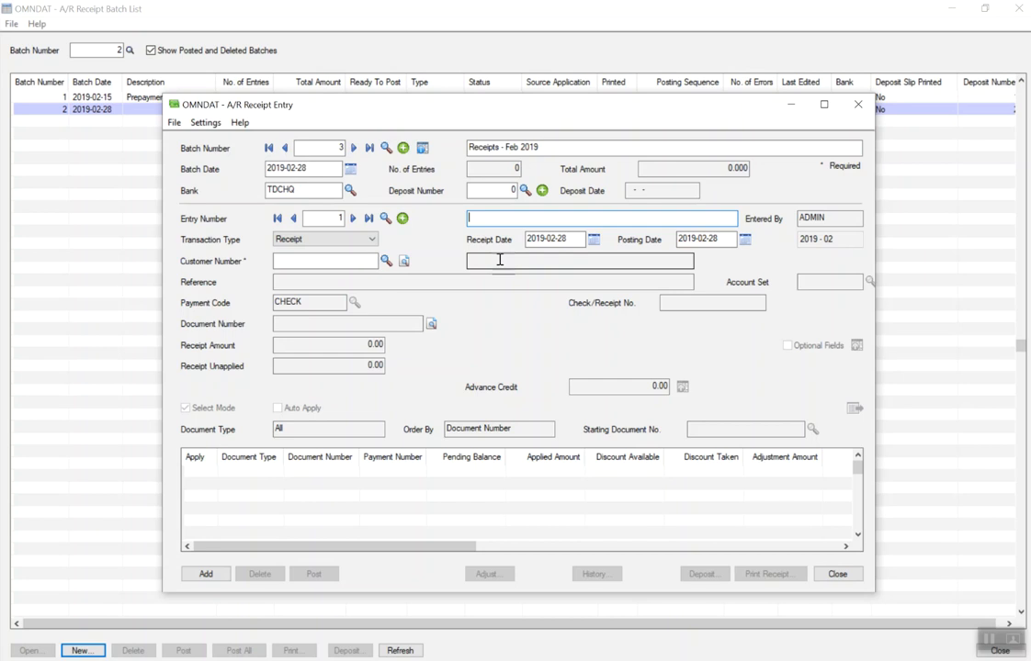
type("Union Elec")
left_click(318, 245)
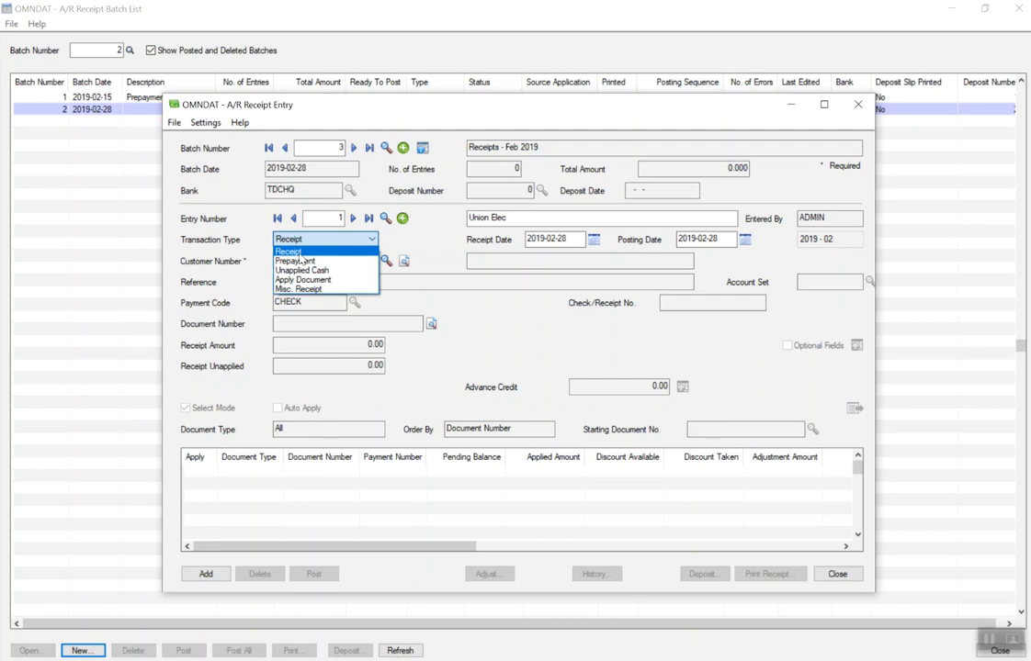
left_click(302, 253)
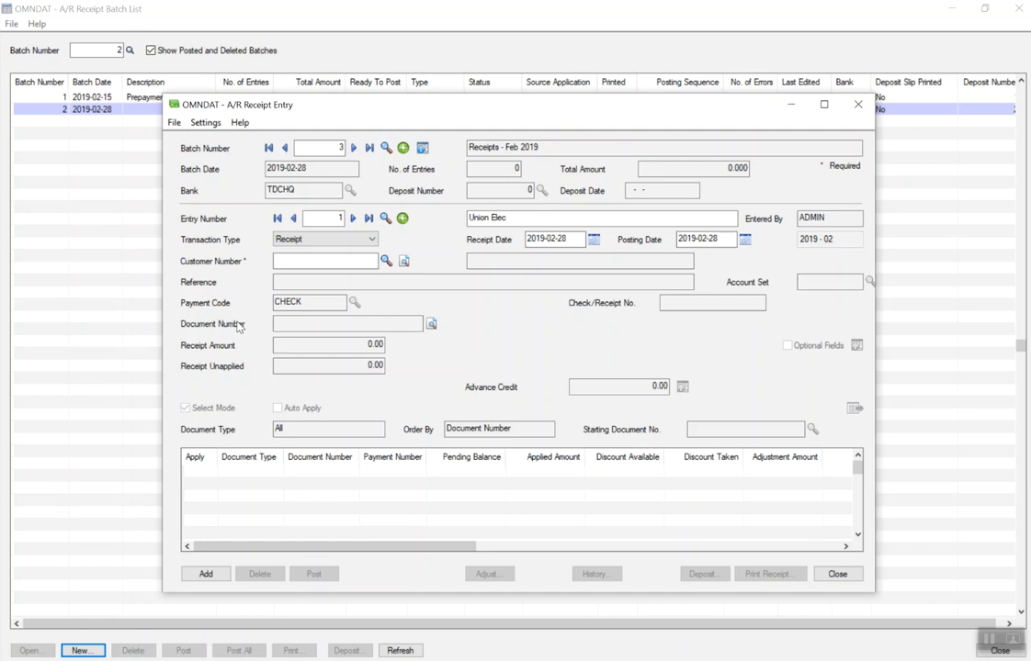
Set the first entry's receipt date to 2019-02-15.
left_click(595, 240)
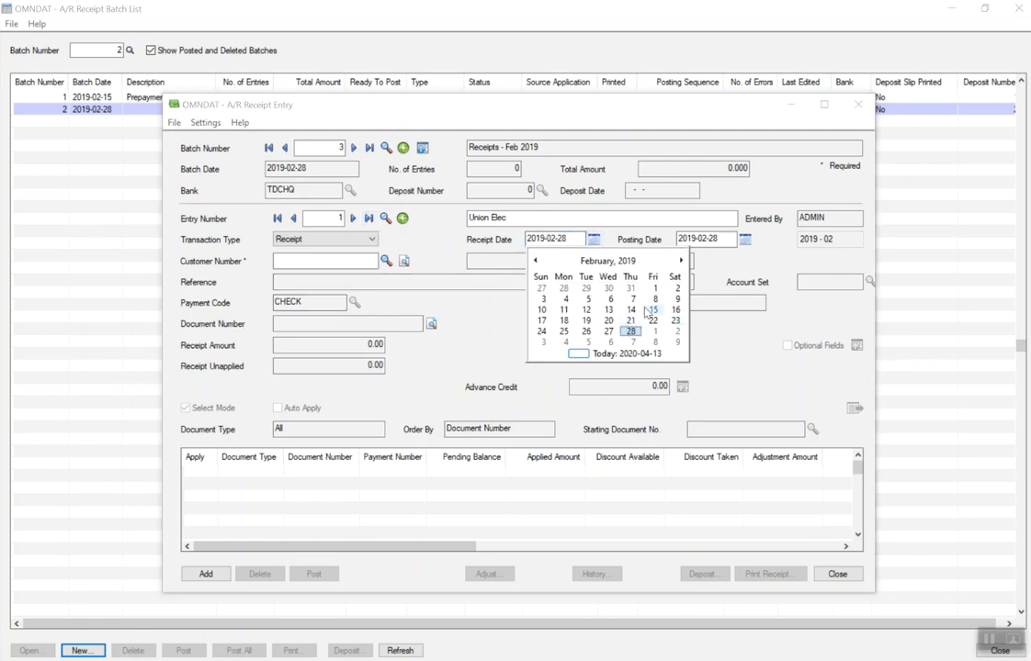
left_click(633, 310)
left_click(715, 239)
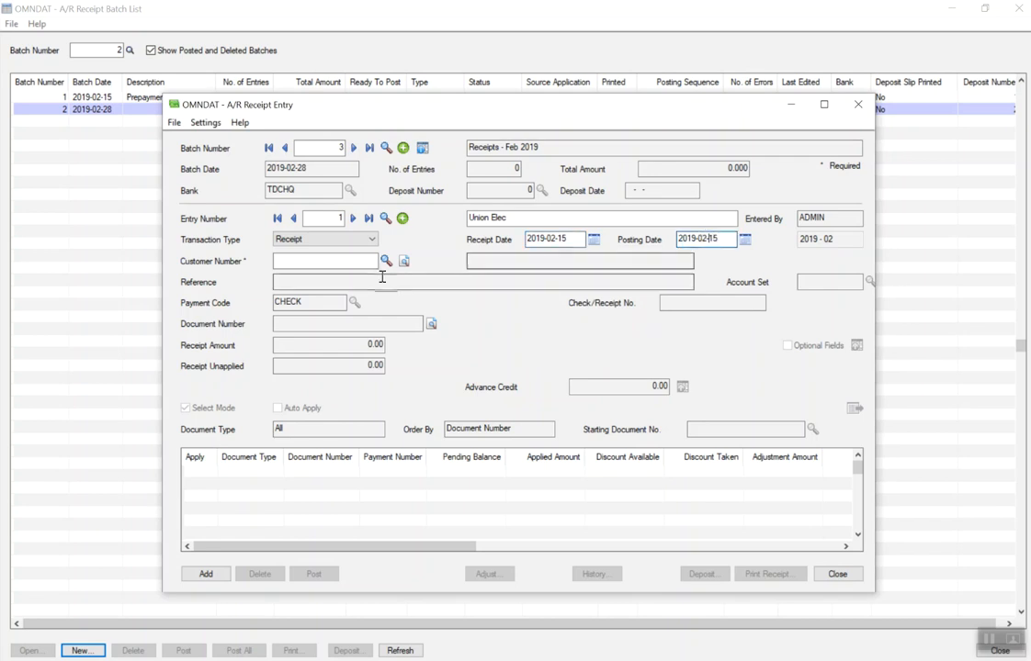
Select Union Electric as the entry's customer and enter 1234 as the check/receipt number.
left_click(386, 261)
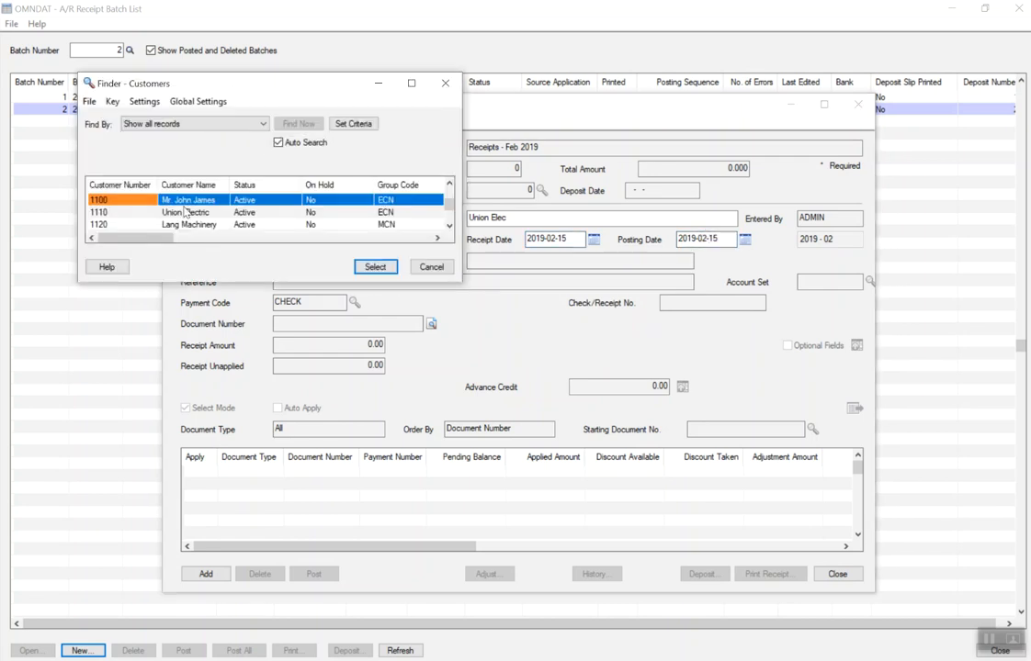
double_click(189, 212)
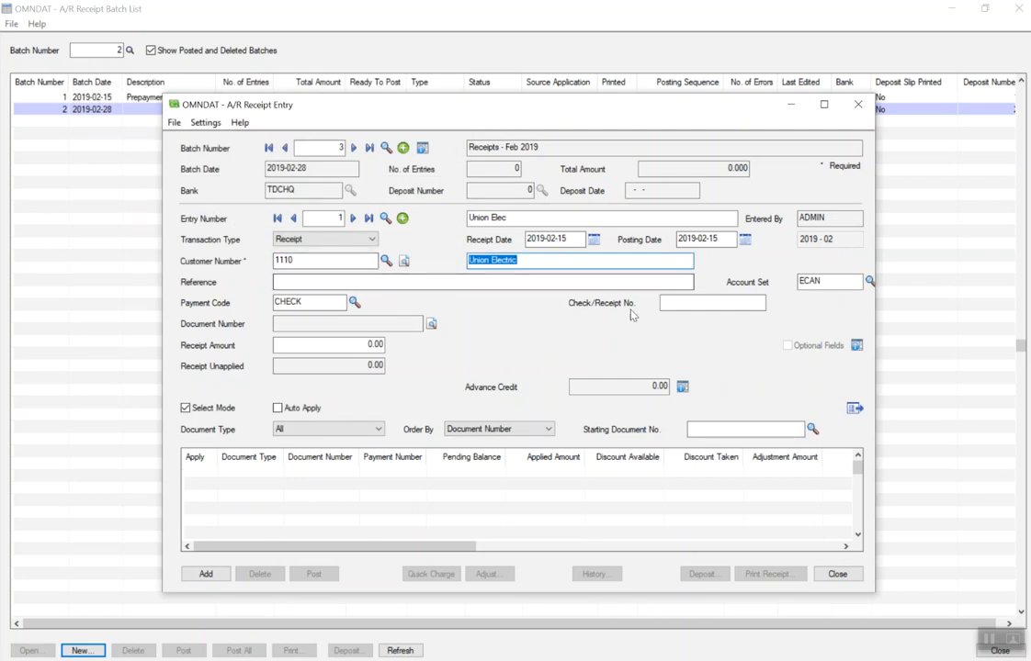
left_click(701, 304)
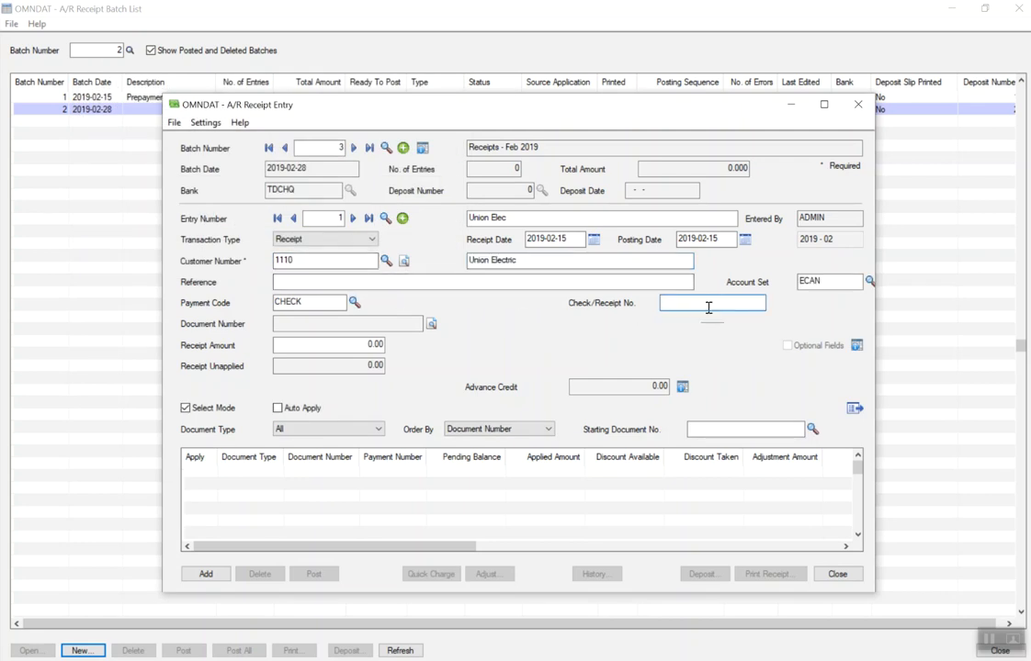
type("1234")
key("Tab")
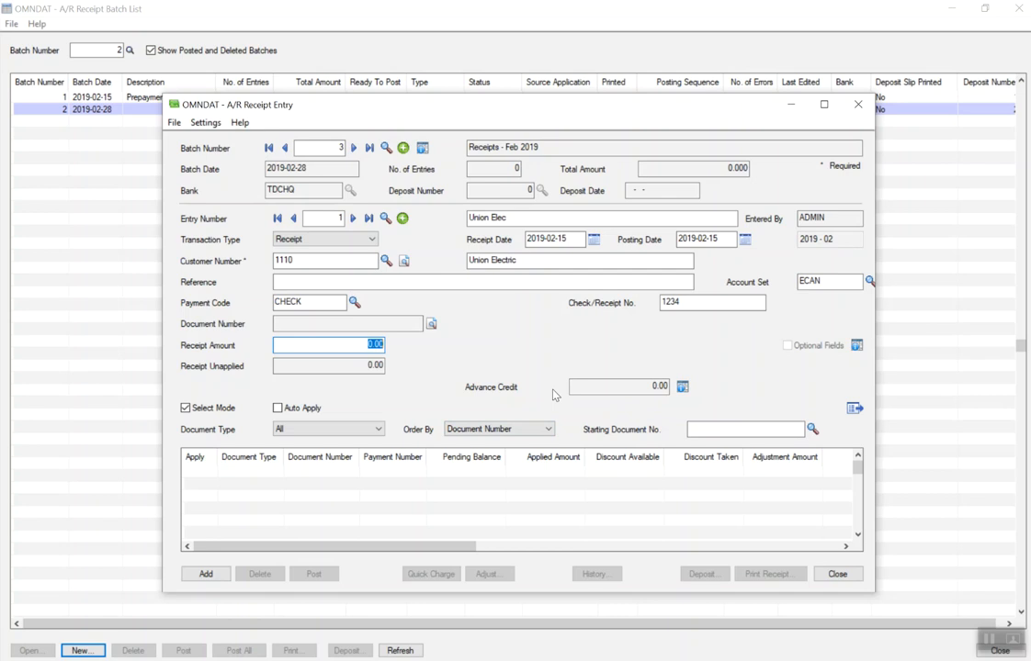
Load the customer's outstanding documents and enter a receipt amount of 3,416.40.
left_click(854, 411)
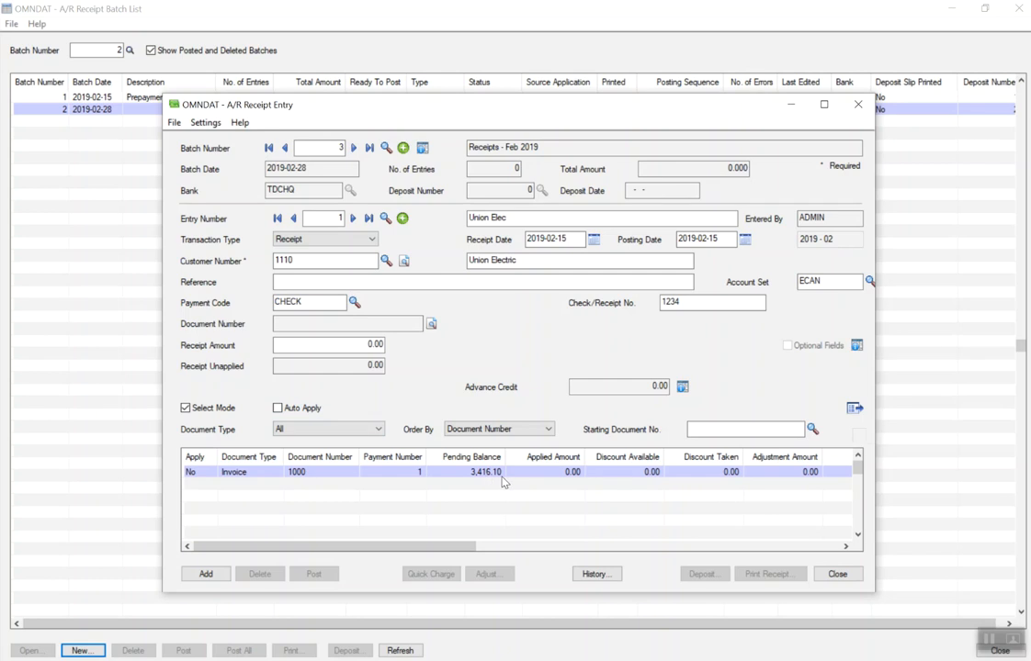
left_click(366, 349)
left_click(372, 345)
type("24")
type("16.4")
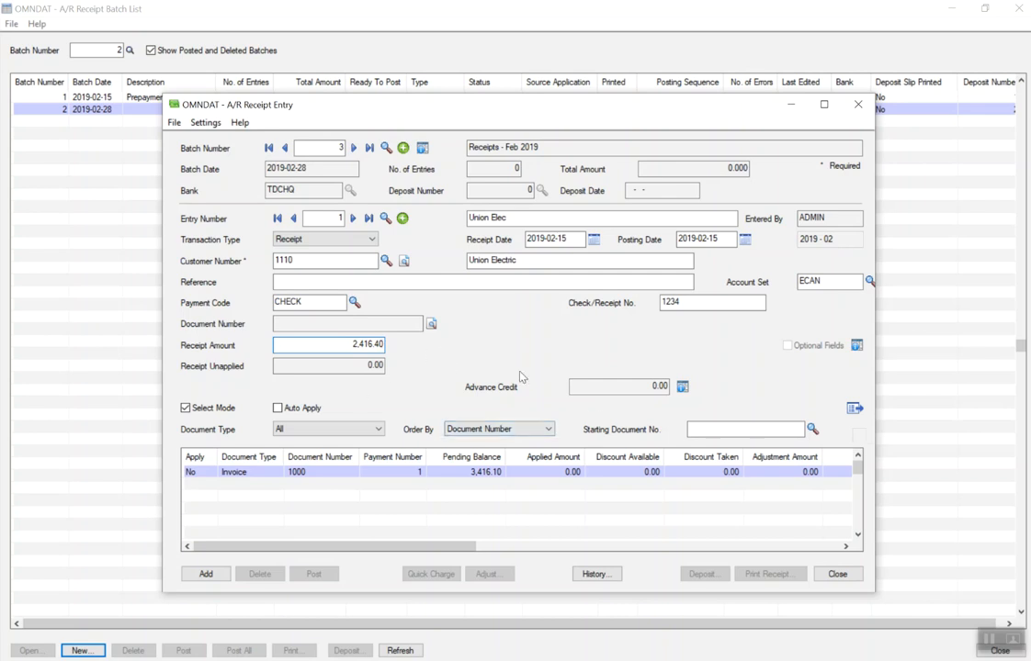
left_click(354, 344)
key("BackSpace")
key("BackSpace")
type("3")
key("Tab")
key("Tab")
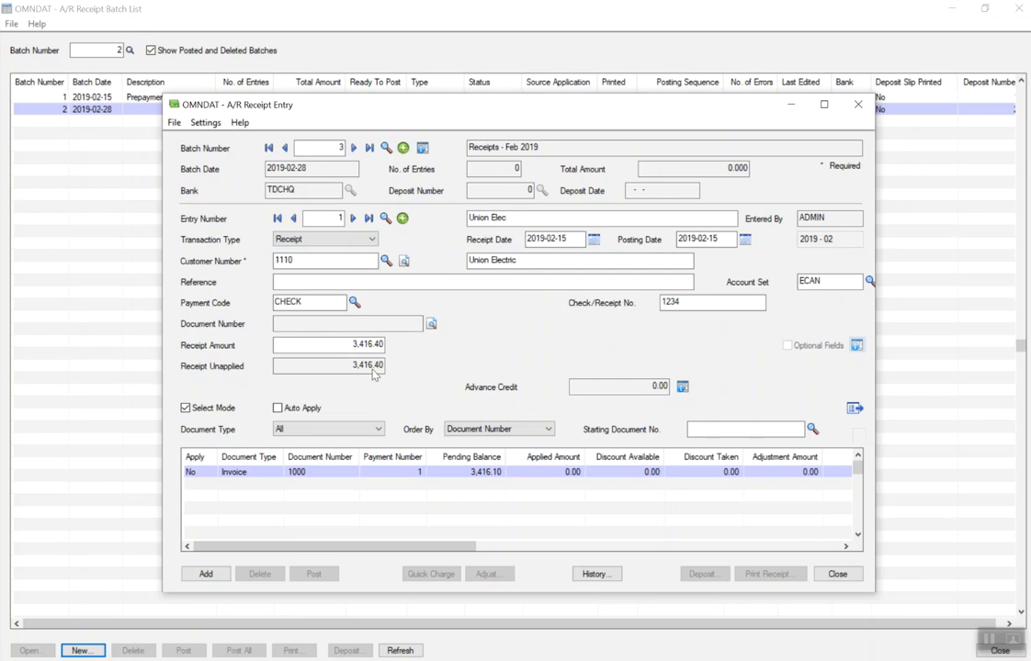
Apply the receipt to the listed invoice with the receipt amount corrected to 3,416.10, and add the entry to the batch.
double_click(208, 475)
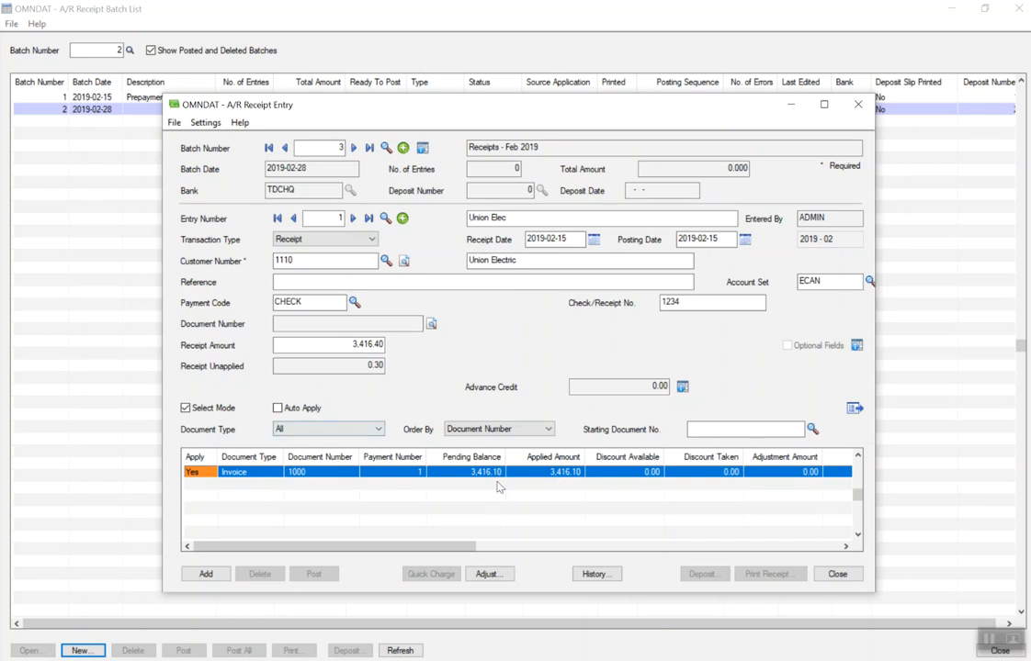
left_click(377, 344)
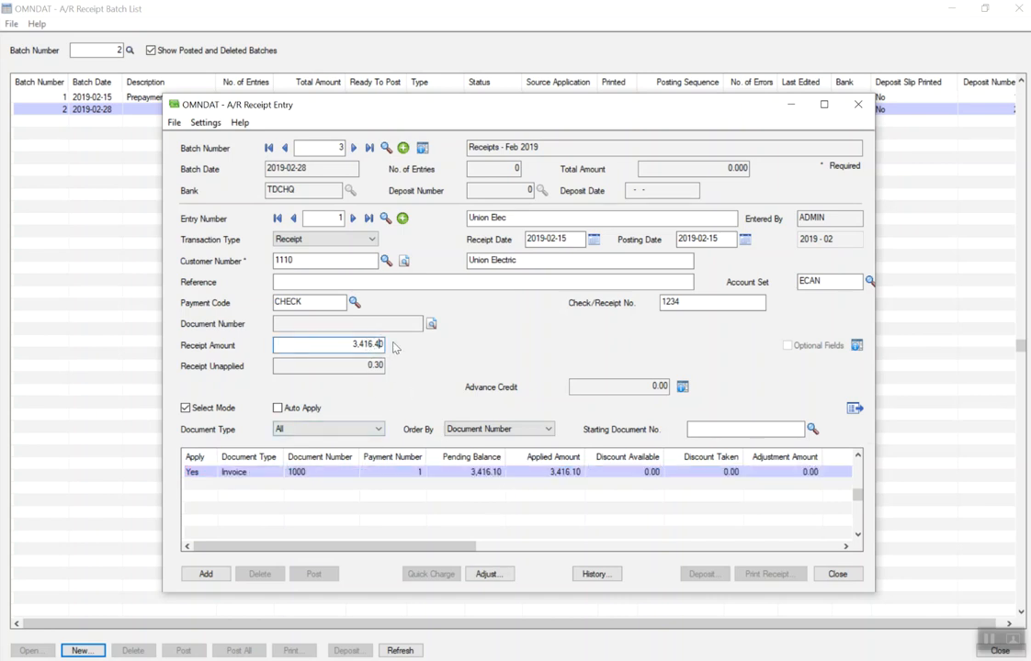
key("BackSpace")
key("Tab")
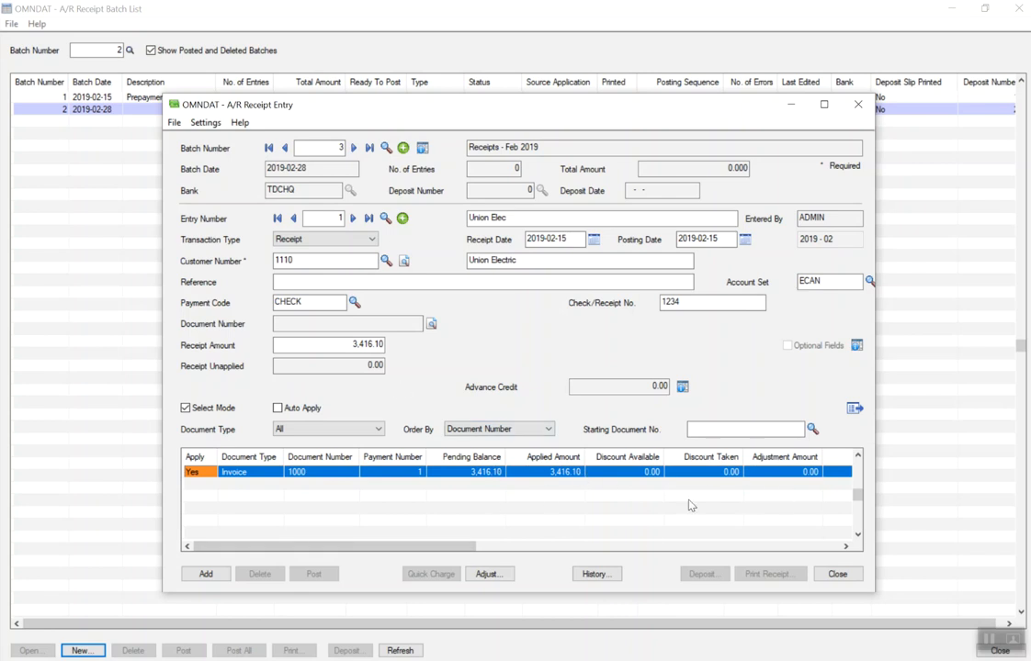
left_click(210, 574)
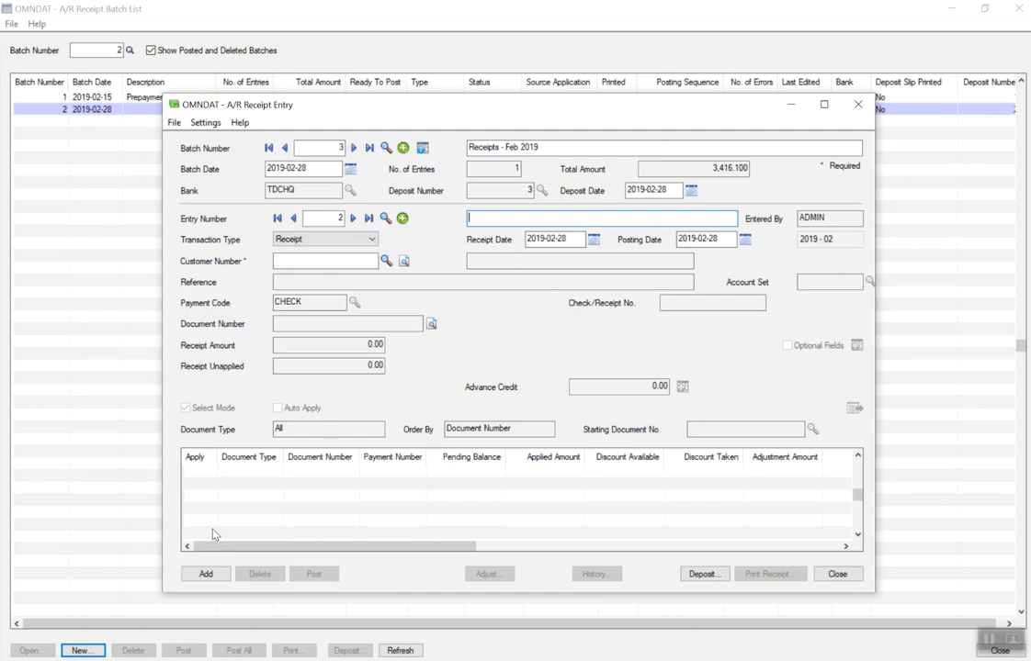
Set the second entry's transaction type to Prepayment and select Smith & Family as the customer.
left_click(331, 239)
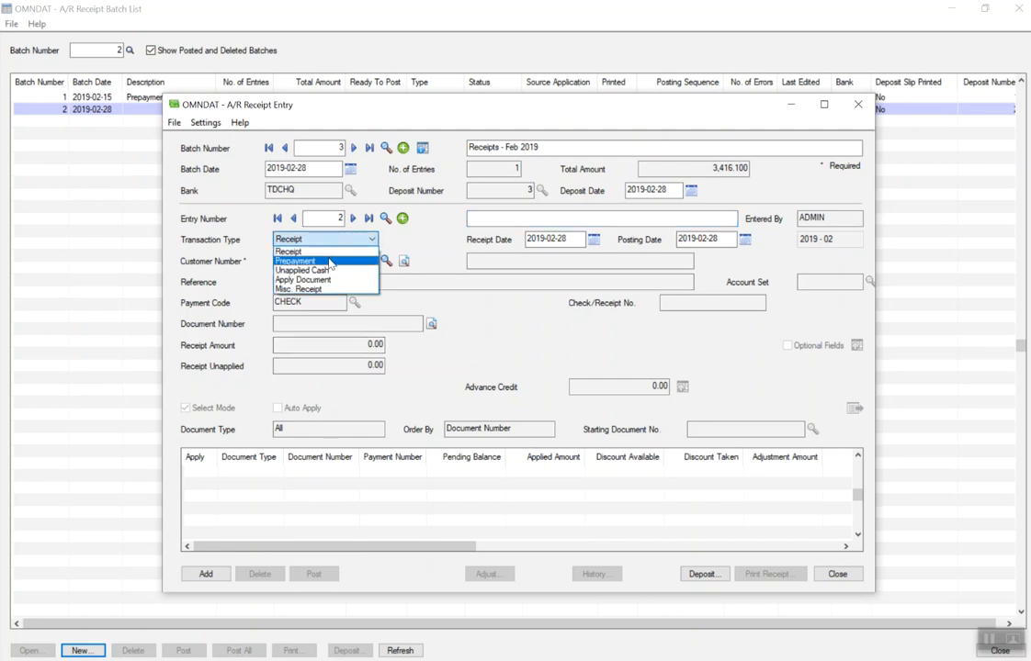
left_click(330, 262)
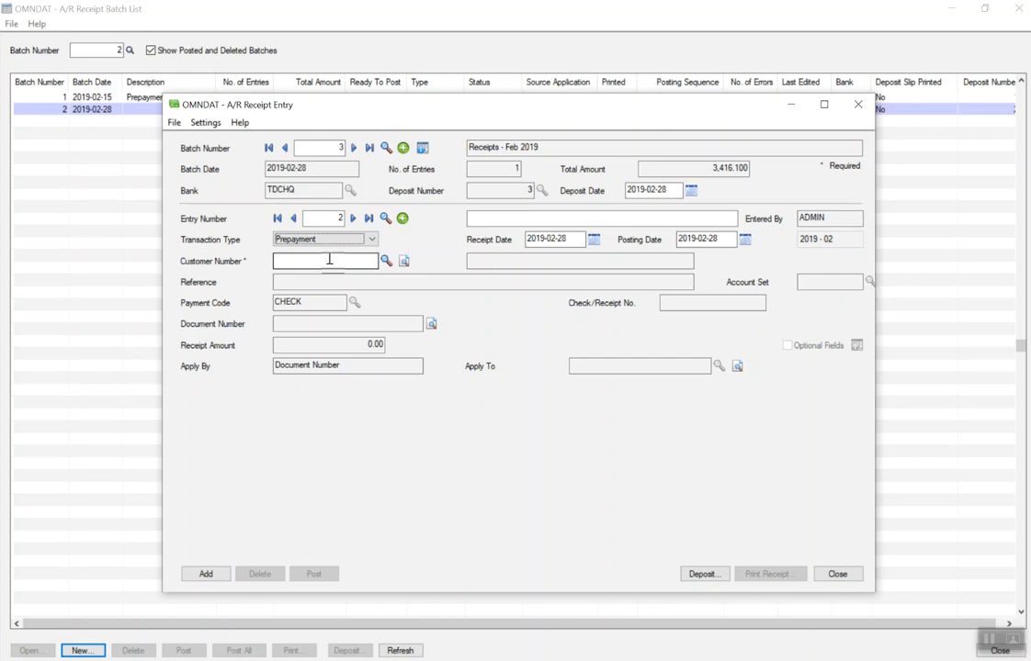
left_click(386, 261)
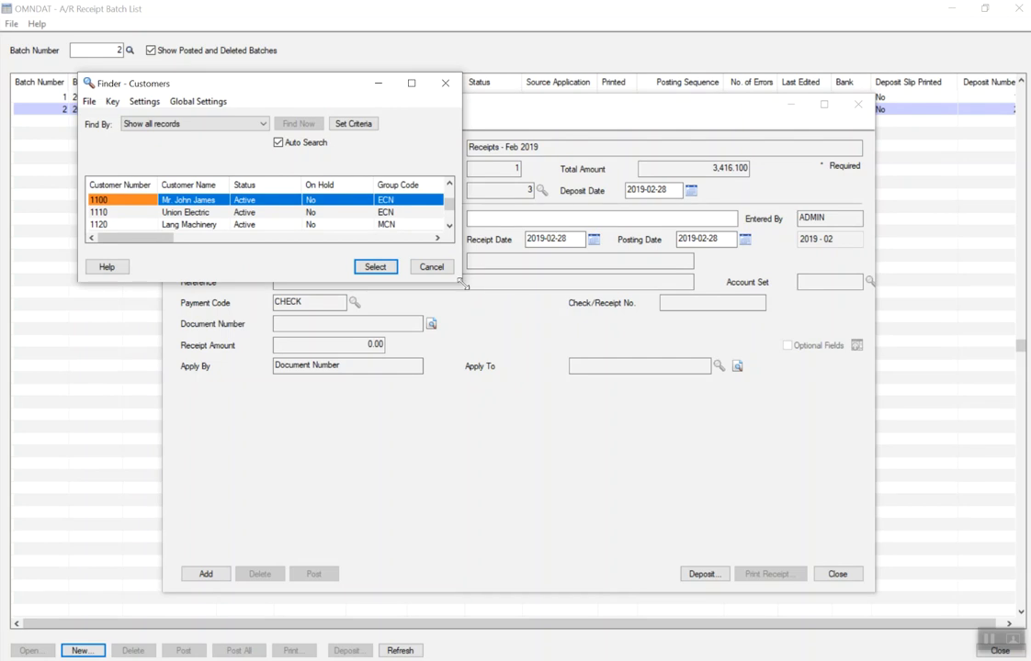
left_click_drag(461, 284, 523, 377)
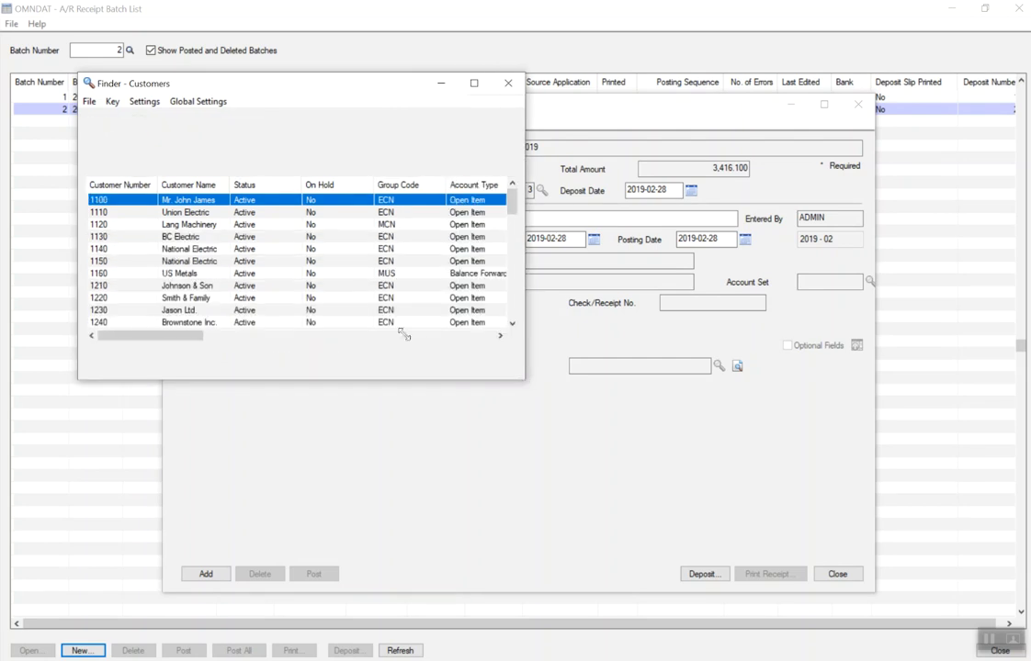
double_click(193, 298)
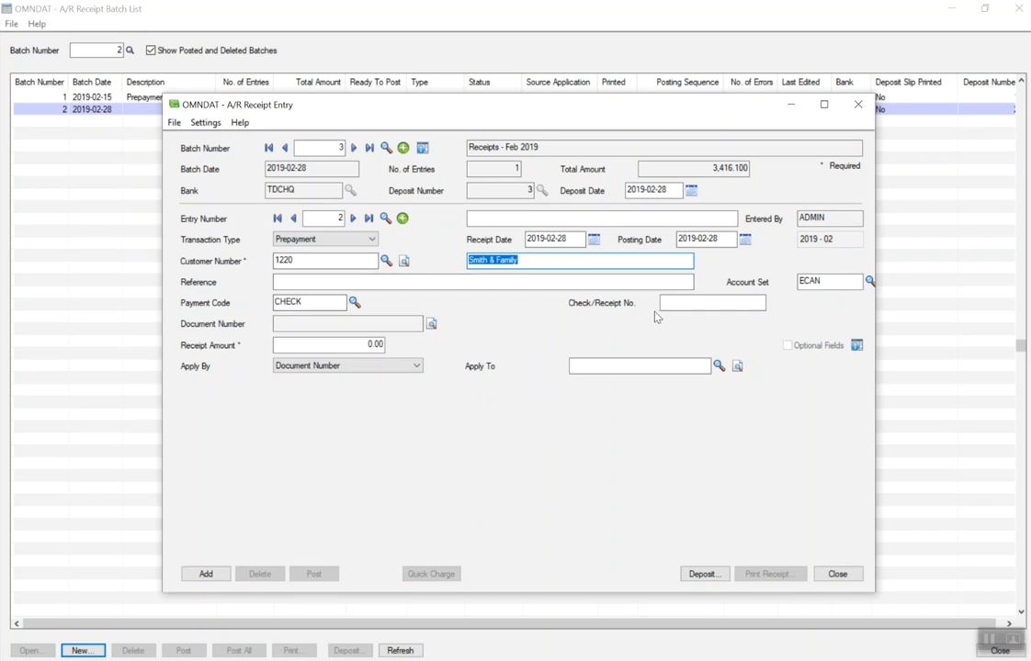
Enter a prepayment of 1,000.00 applied by PO Number, fill in the purchase order number, and add the entry to the batch.
left_click(346, 344)
type("1000")
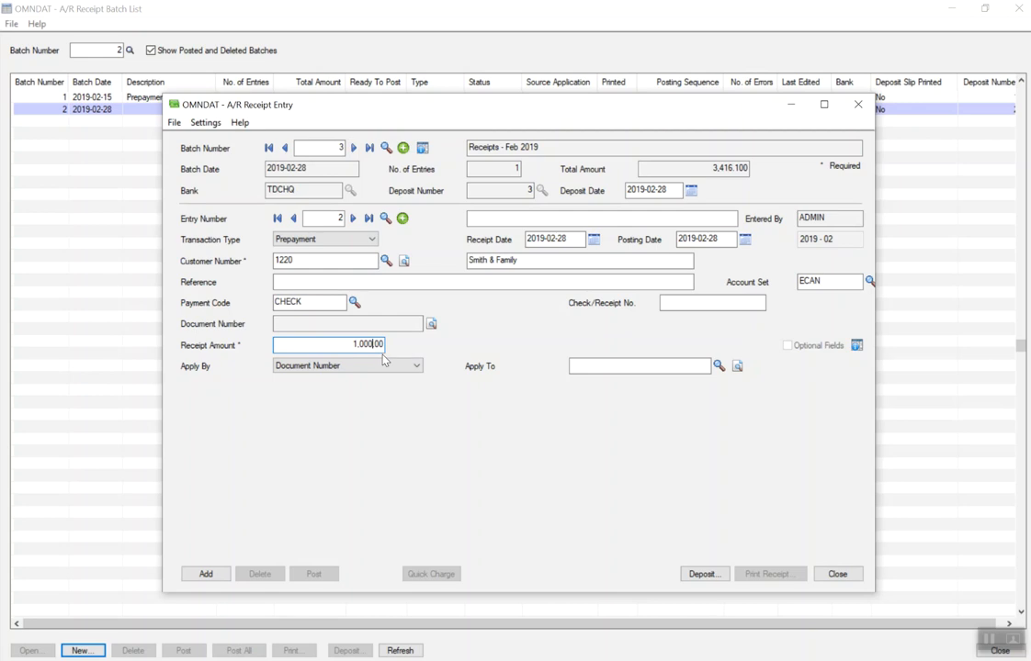
left_click(352, 366)
left_click(352, 387)
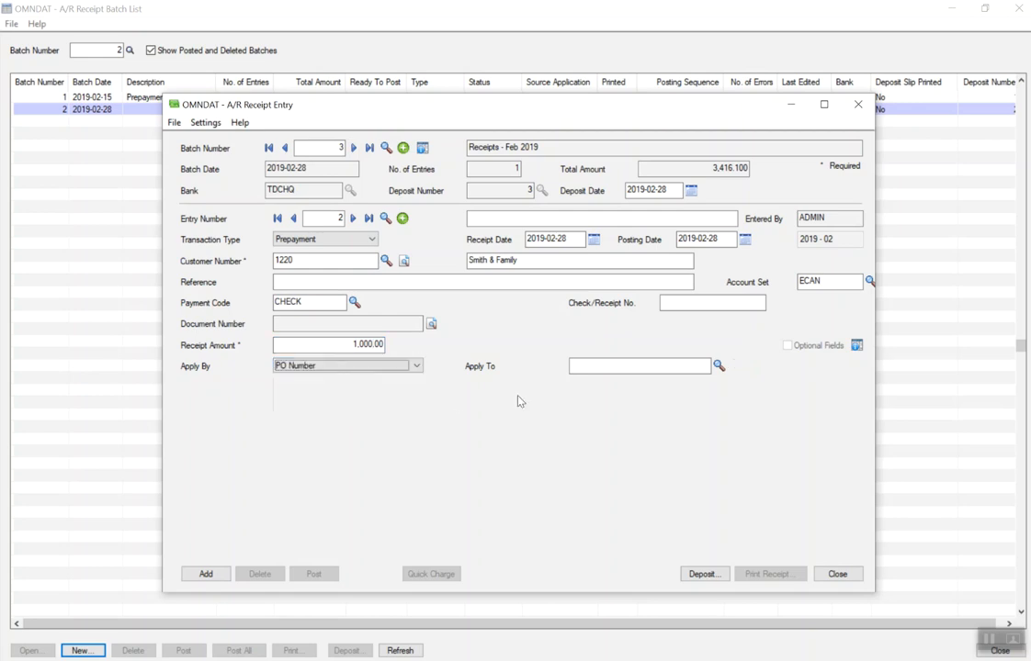
left_click(598, 362)
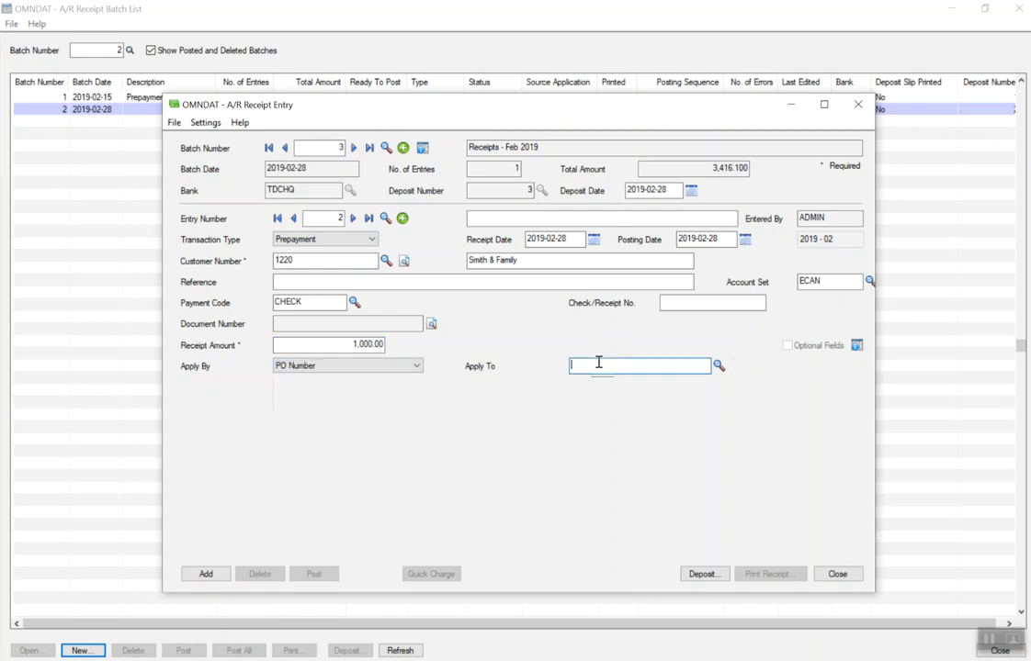
type("PO2012")
left_click(219, 575)
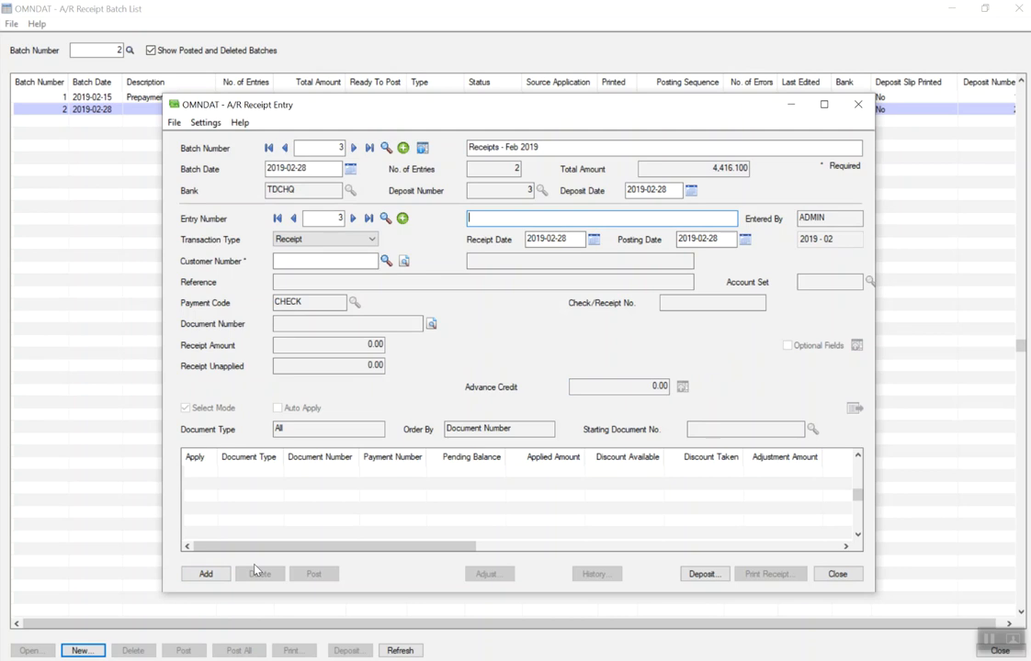
Set the third entry's transaction type to Misc. Receipt and enter the payer's name.
left_click(368, 239)
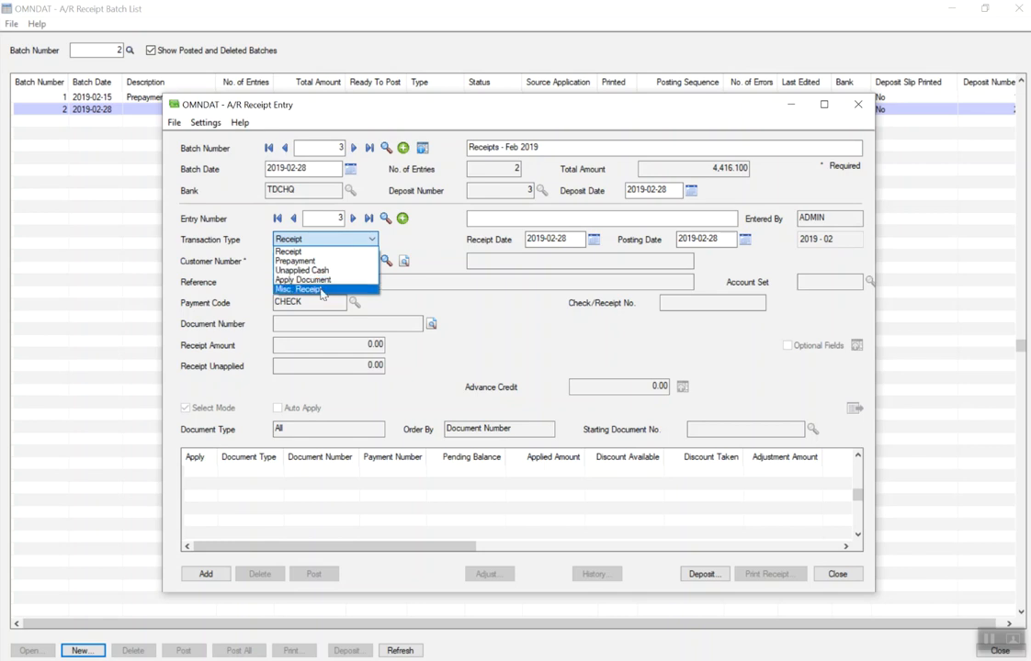
left_click(321, 291)
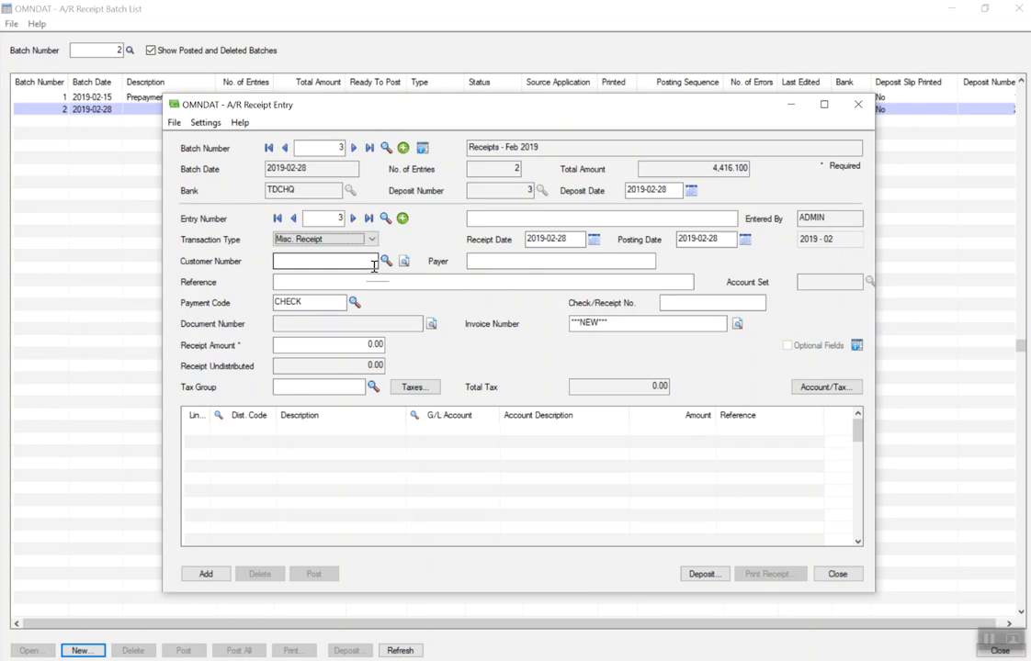
left_click(331, 283)
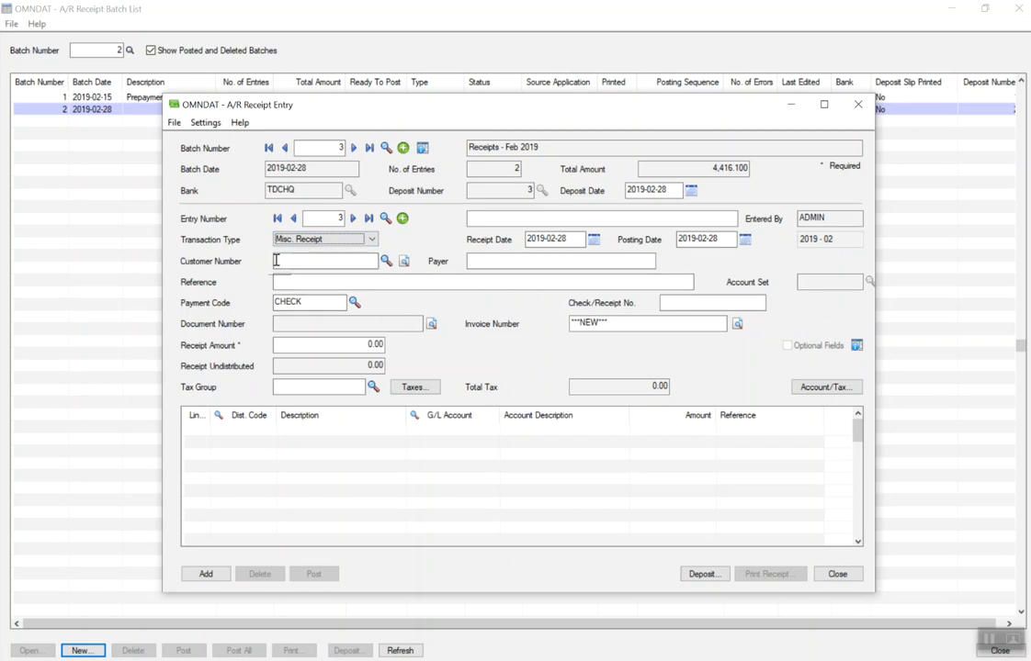
left_click(279, 281)
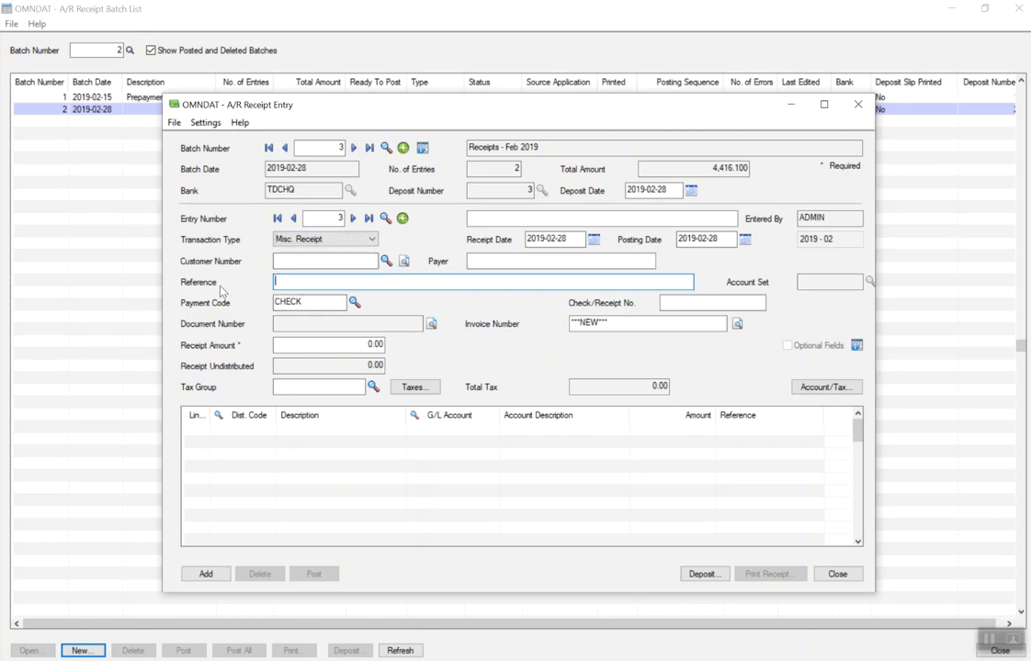
left_click(474, 261)
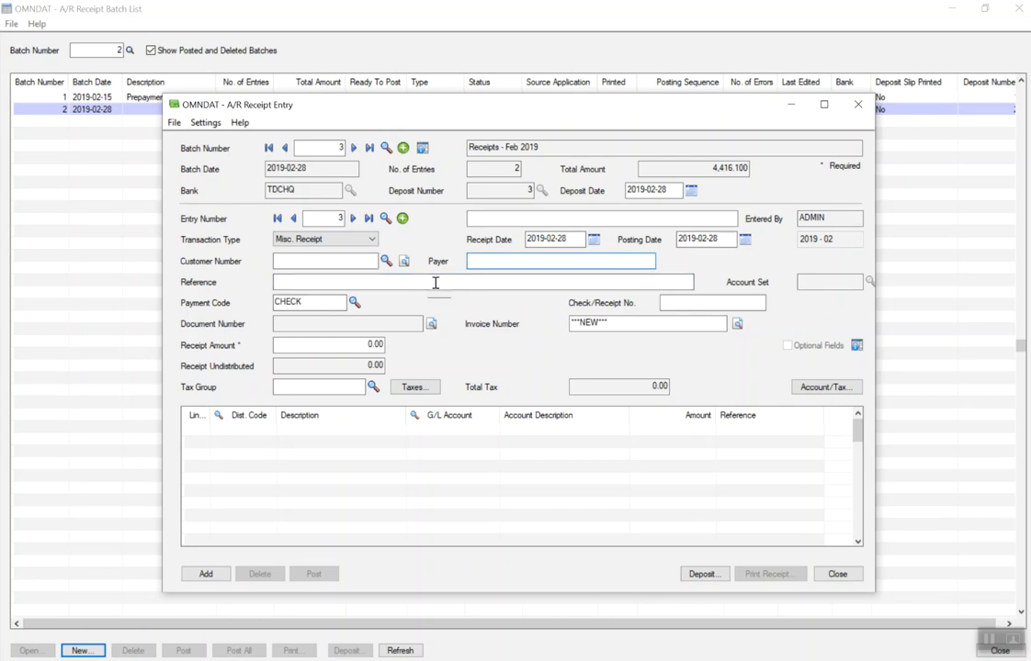
type("Deepak")
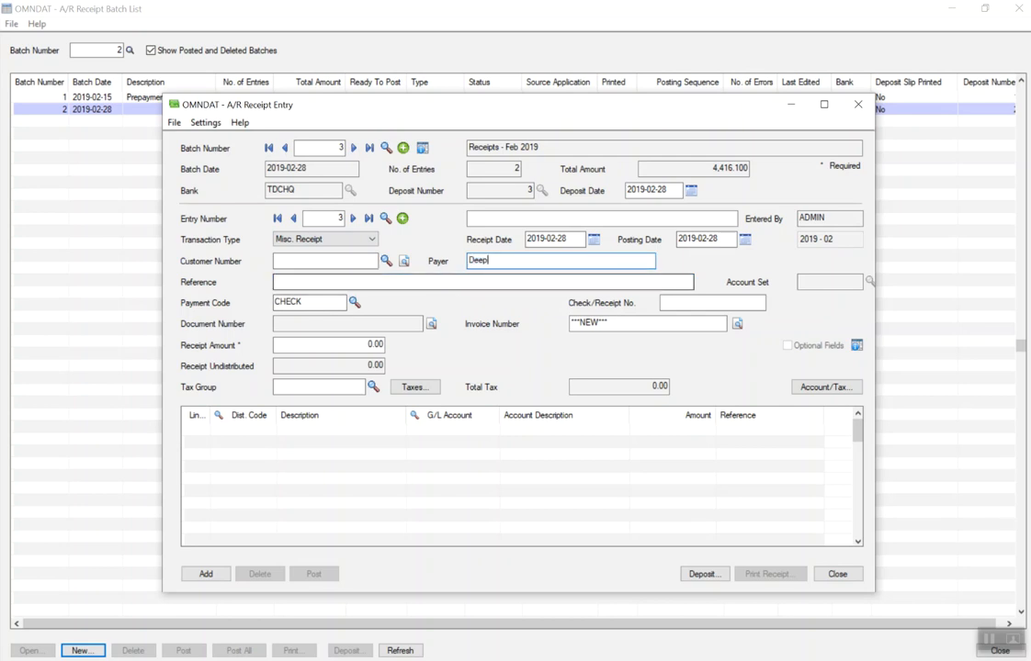
Enter the reference "Renting Machine for 1 month" and the check number 1002 for the miscellaneous receipt.
left_click(435, 282)
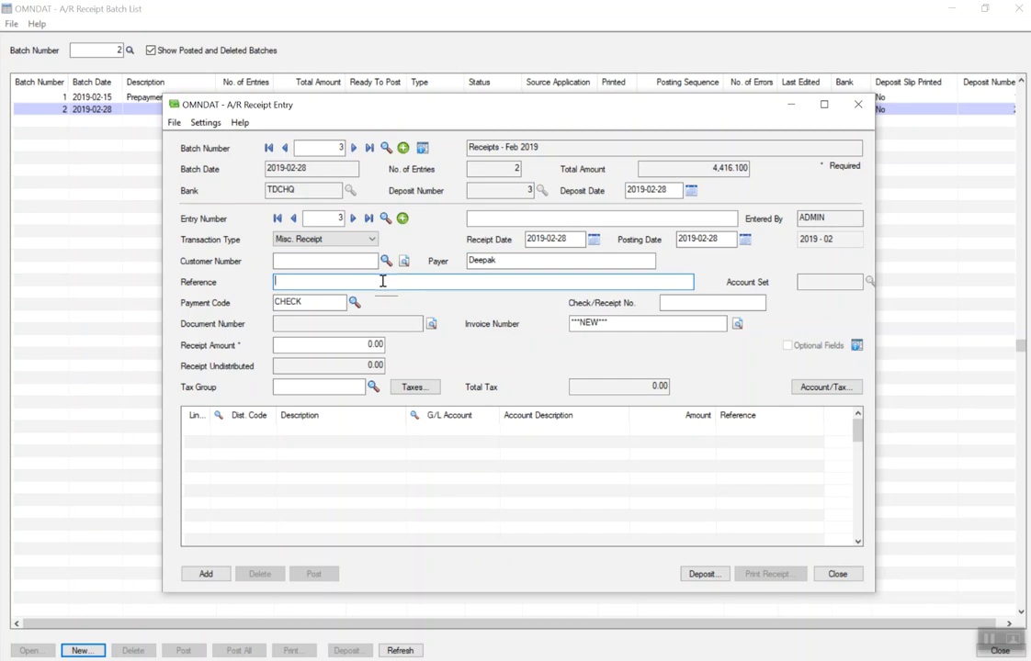
type("Renting Machine for 1 month")
key("Tab")
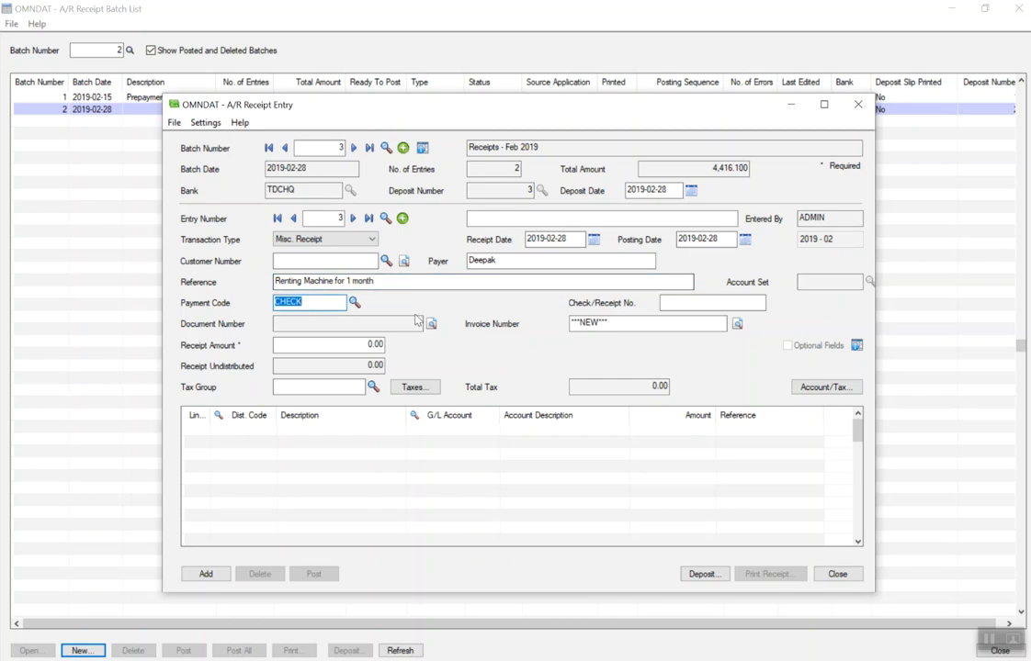
key("Tab")
key("Tab")
left_click(693, 306)
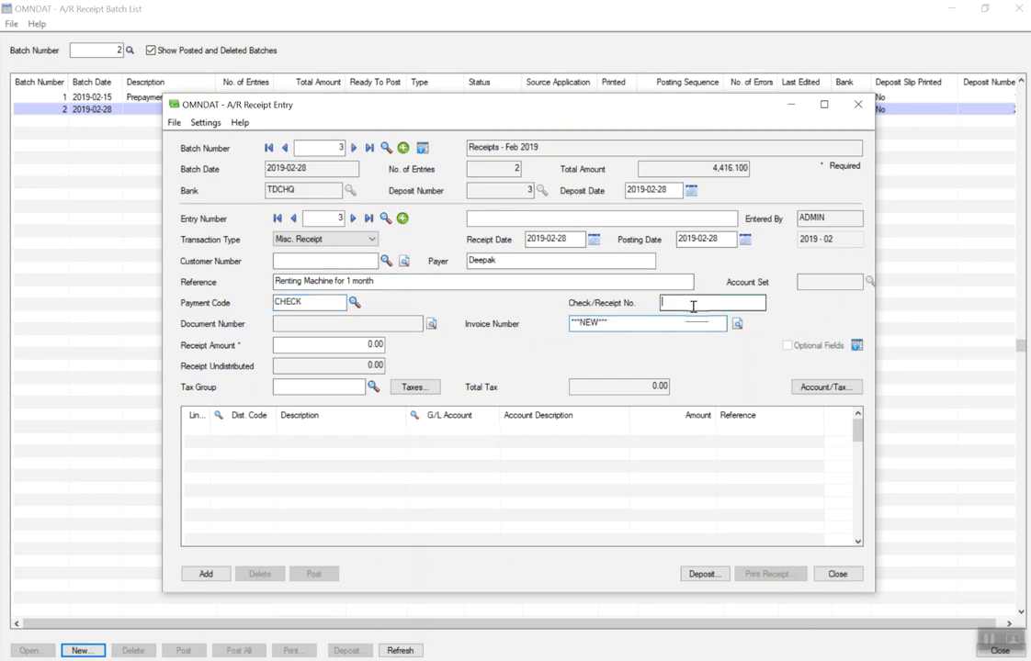
type("1002")
Set the receipt amount to 1,130.00, keeping the invoice number as ***NEW***.
left_click(359, 348)
type("1,13")
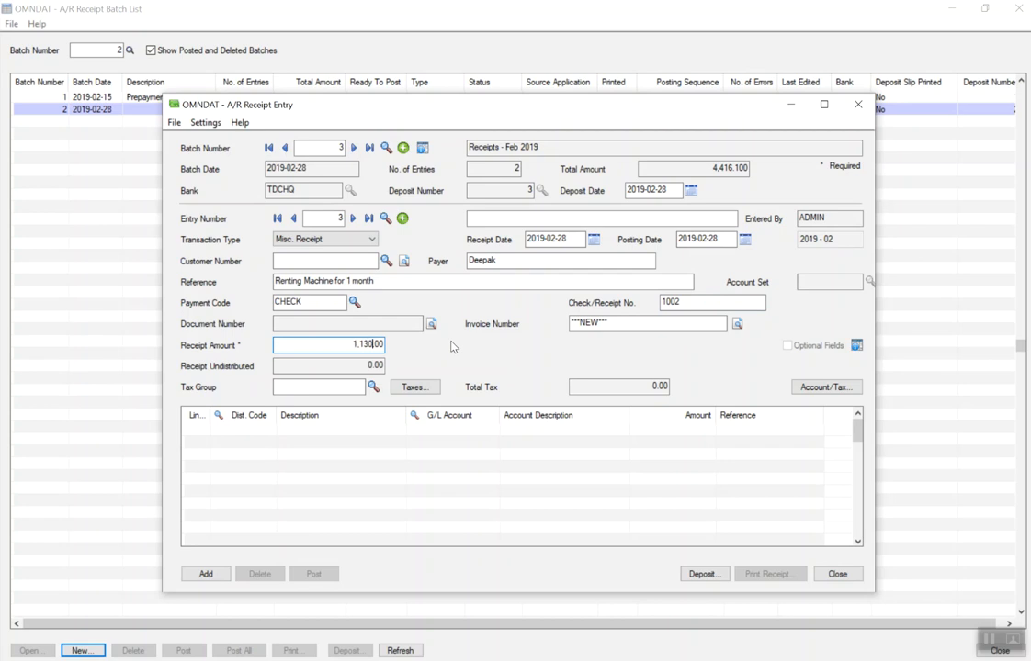
key("Tab")
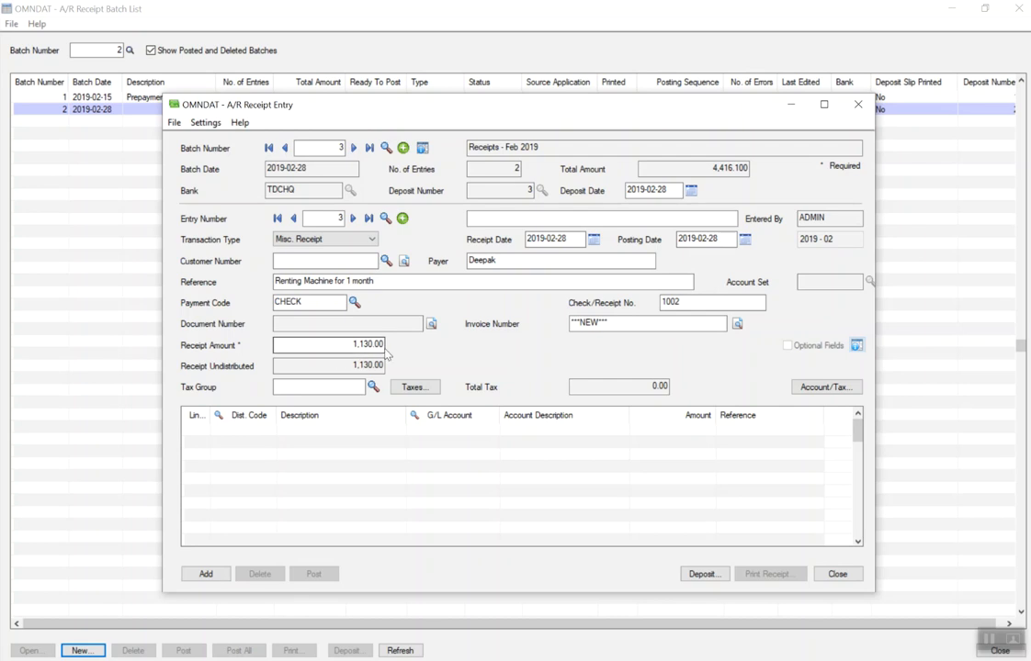
left_click(624, 326)
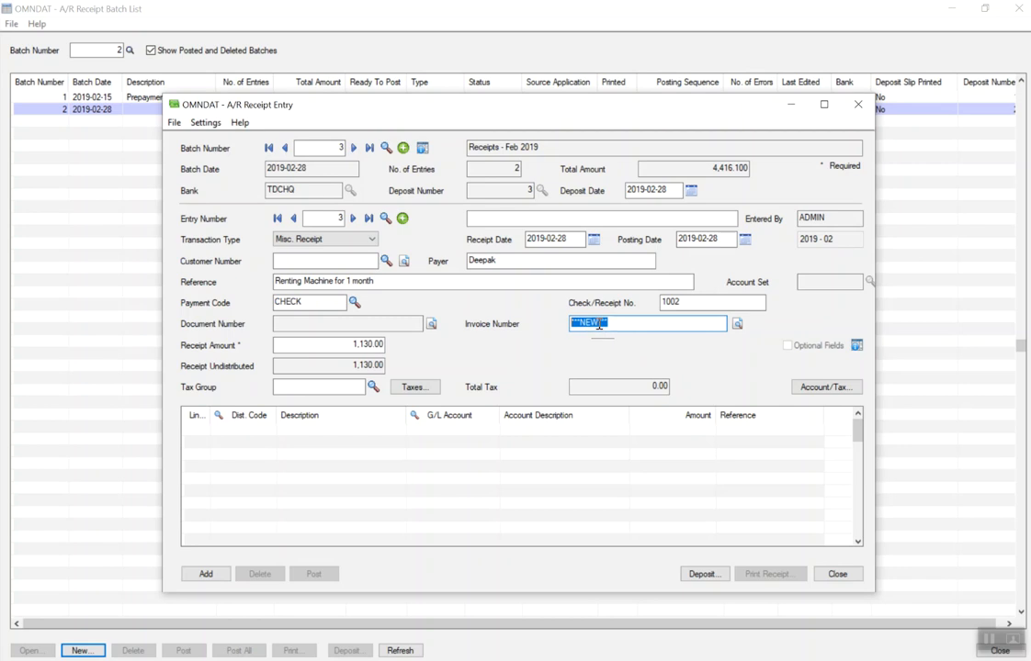
Set the tax group to ONT (Ontario Sales Tax) and start a distribution line.
left_click(318, 387)
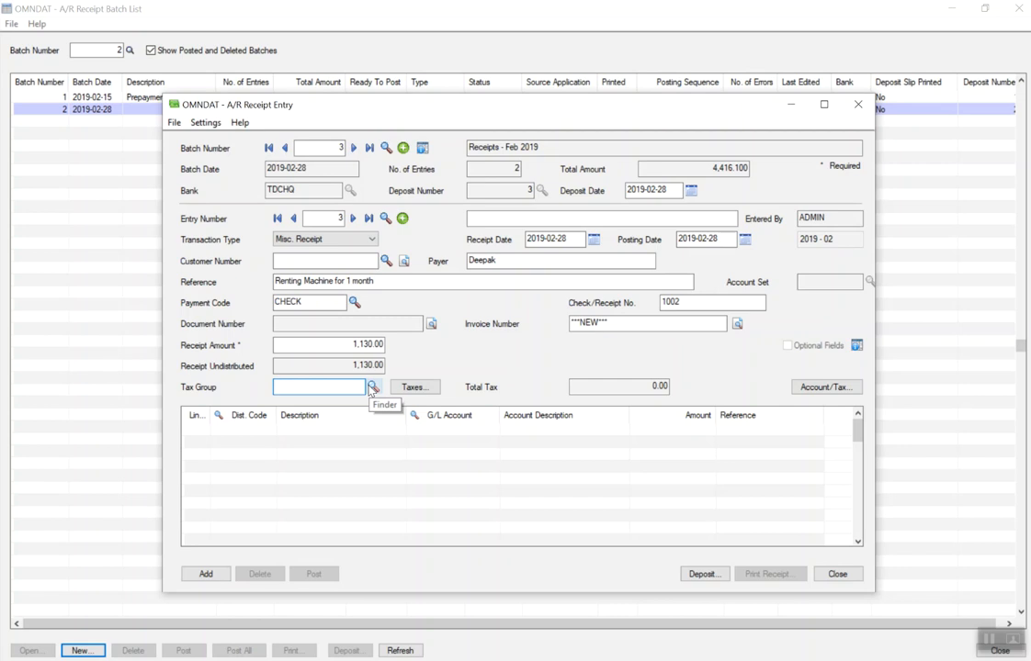
left_click(372, 386)
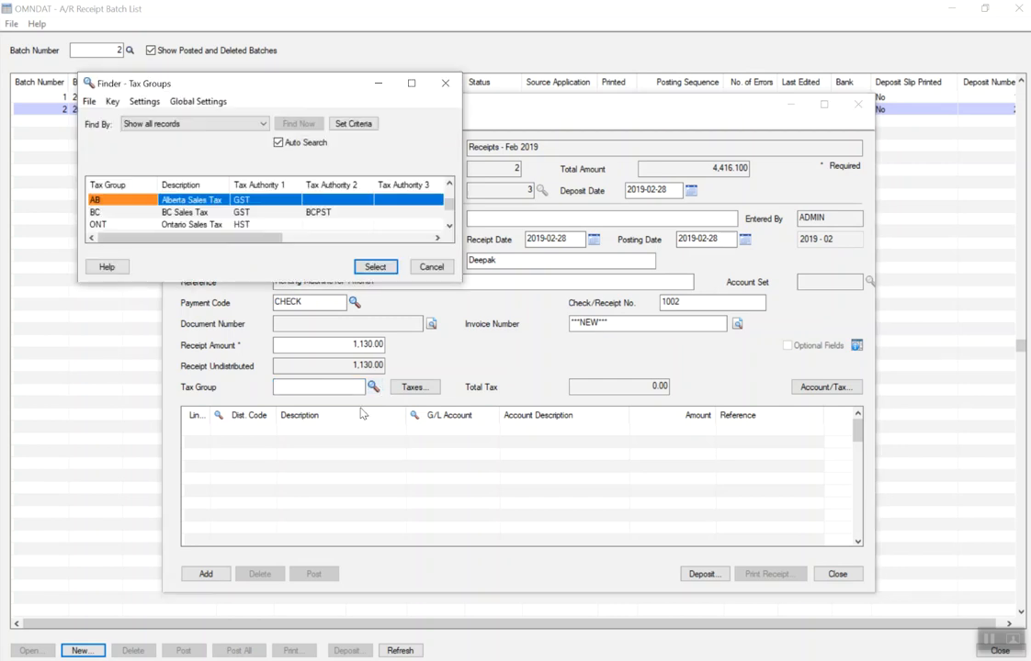
left_click(181, 214)
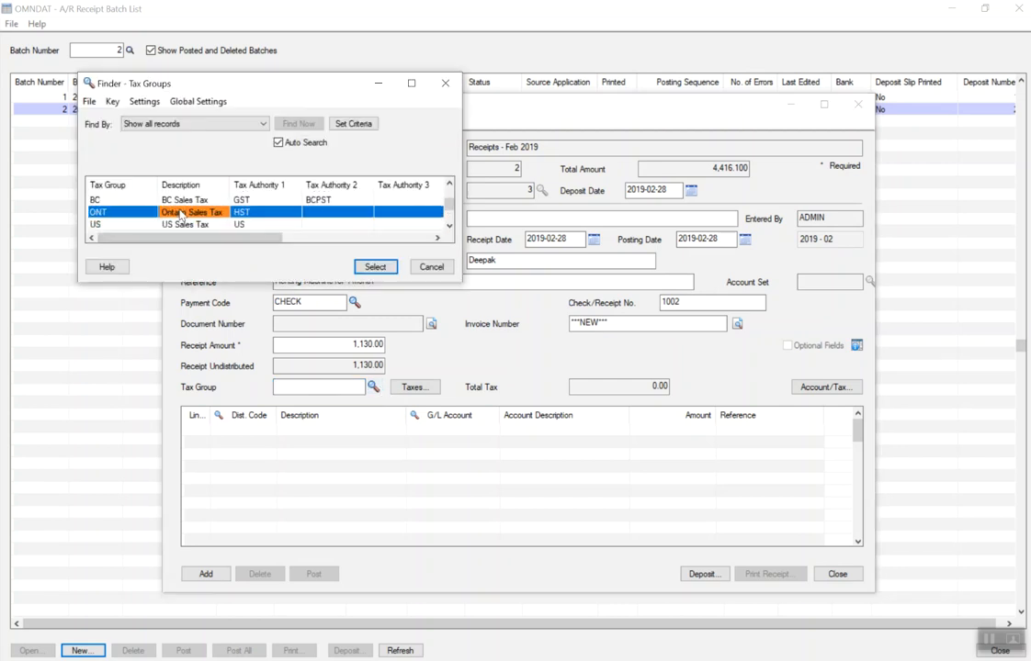
double_click(181, 214)
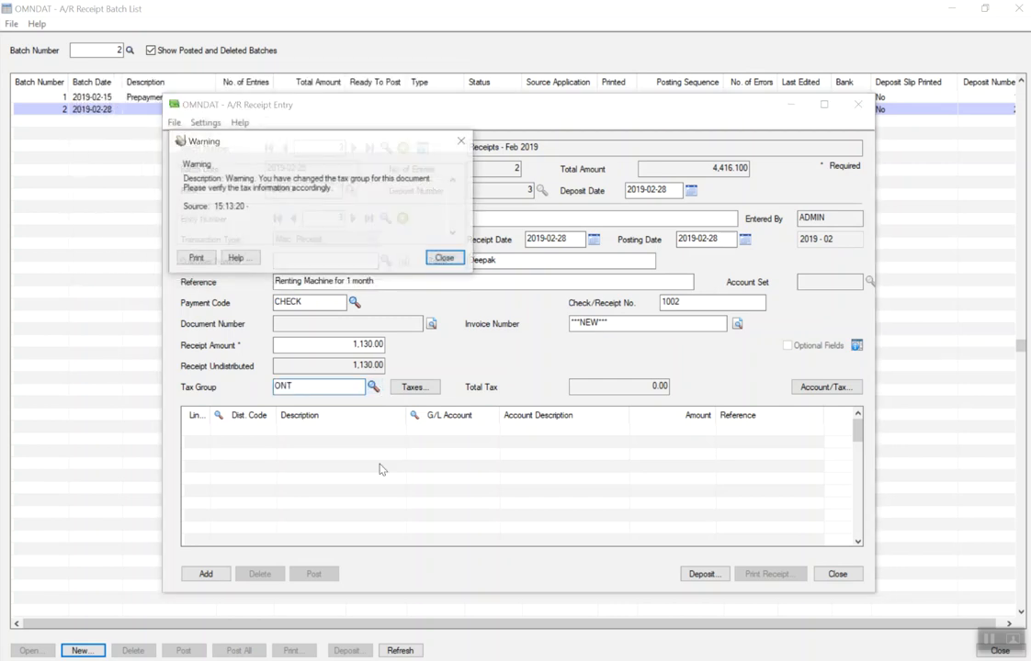
left_click(444, 259)
left_click(255, 449)
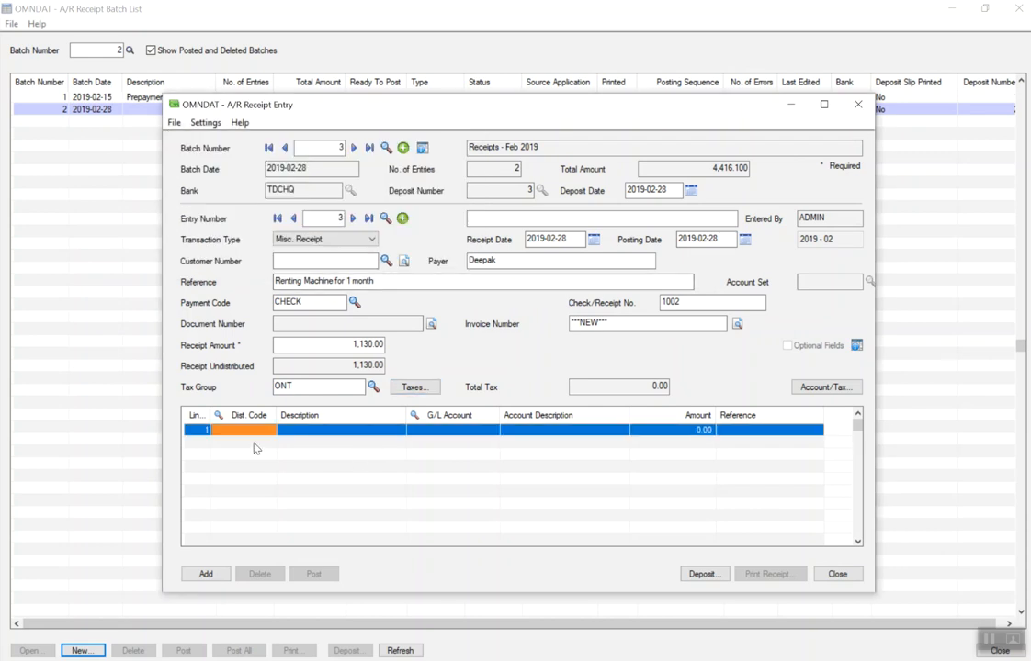
left_click(463, 430)
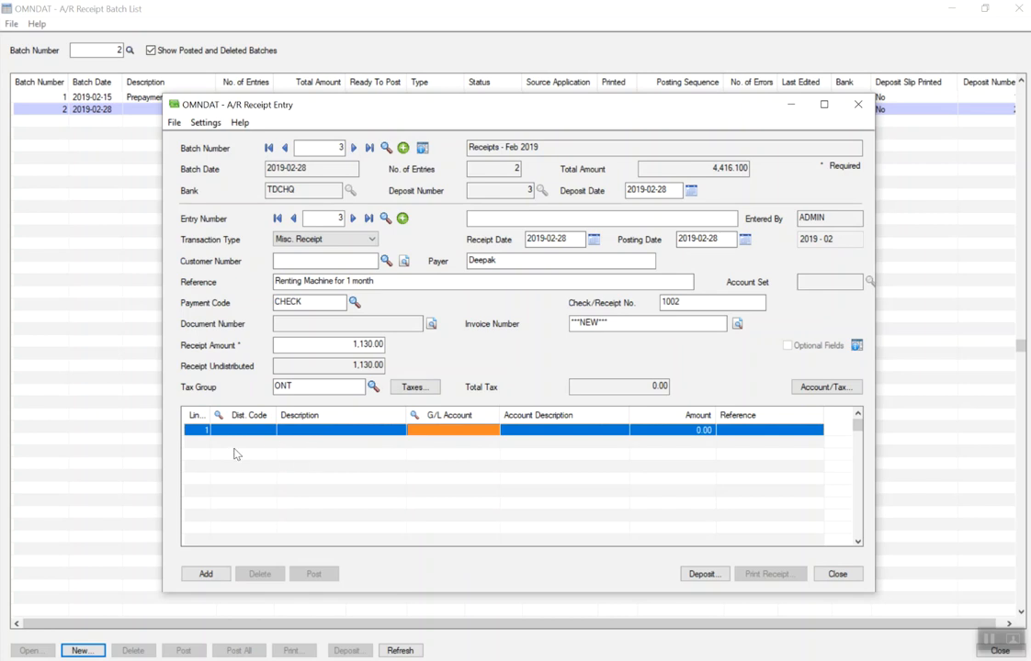
left_click(241, 429)
left_click(470, 431)
left_click(248, 430)
left_click(262, 430)
left_click(268, 432)
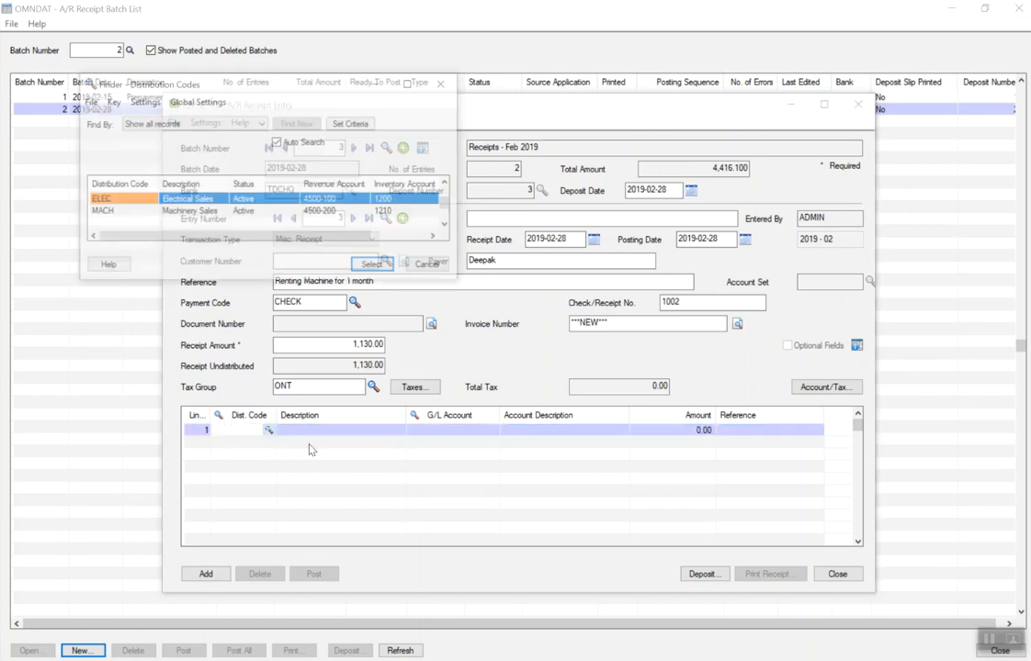
left_click(219, 212)
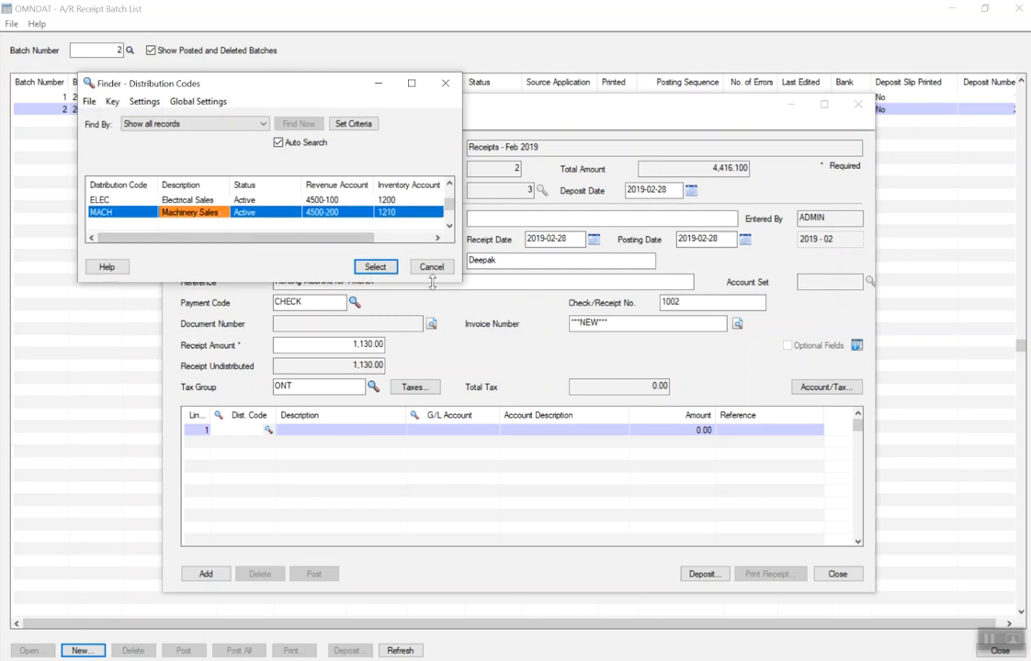
left_click(379, 264)
Assign the Machine Rental Income account 4505-100 as the distribution line's G/L account.
left_click(489, 428)
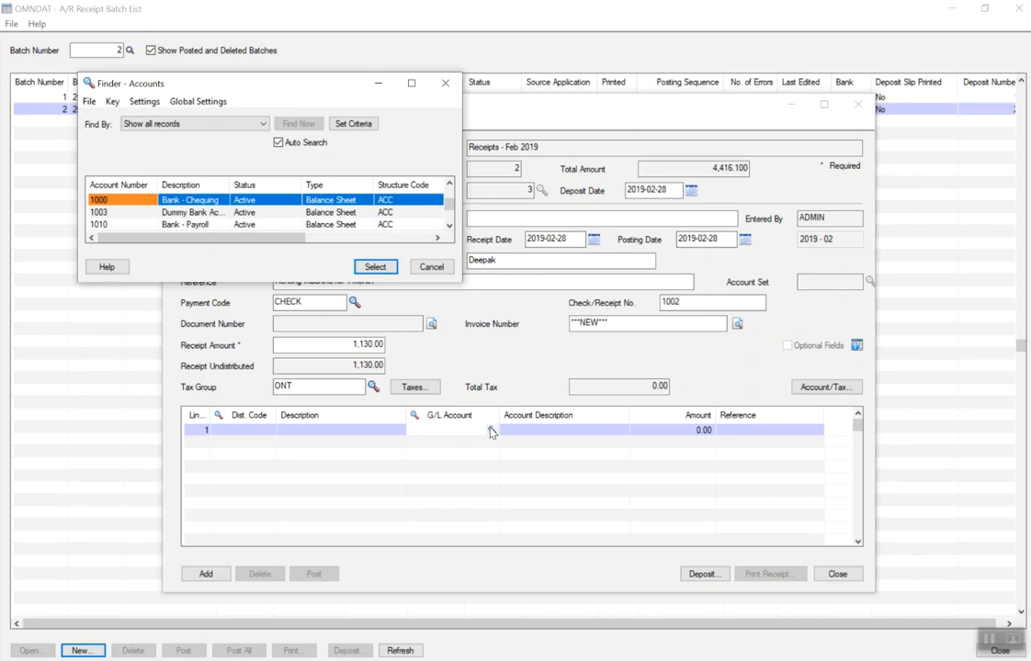
scroll(449, 257, "down", 3)
scroll(449, 262, "down", 6)
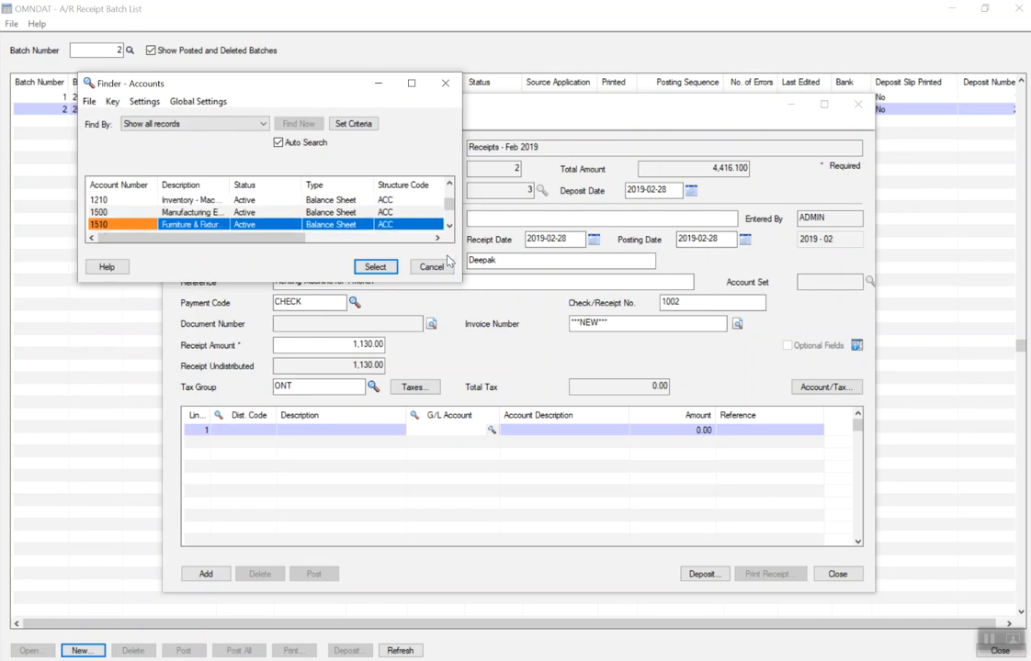
left_click_drag(457, 284, 657, 444)
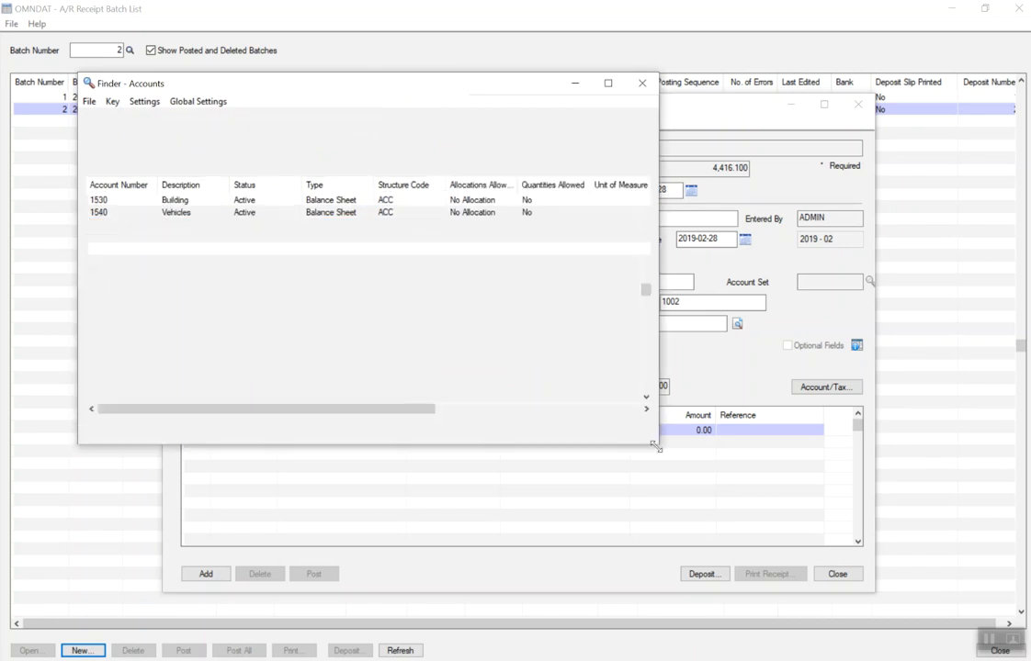
scroll(313, 375, "down", 5)
scroll(312, 374, "up", 3)
scroll(312, 375, "down", 7)
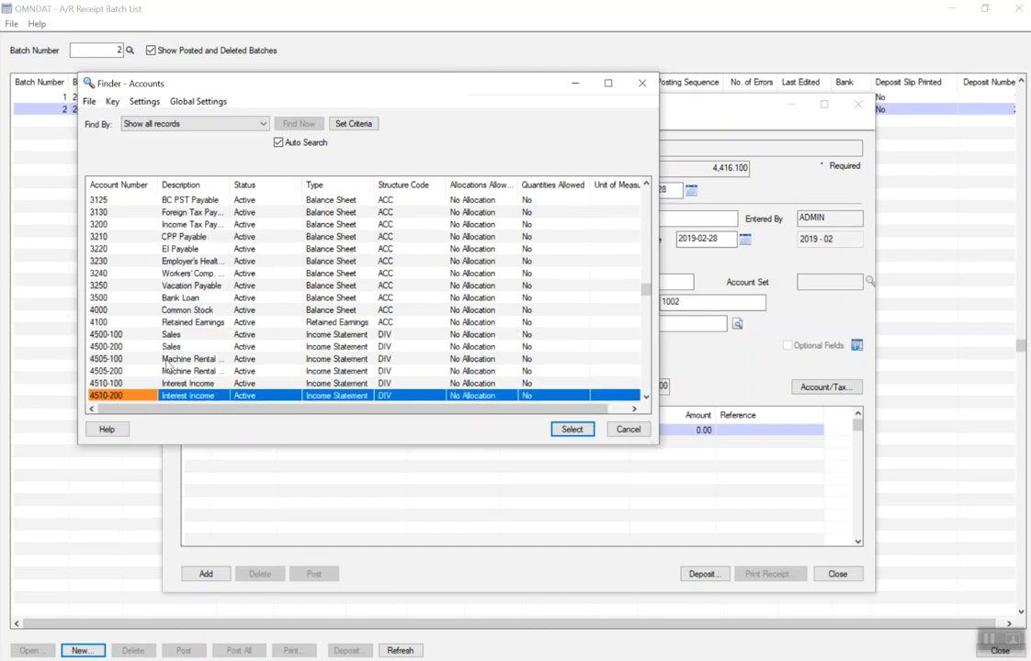
left_click(116, 360)
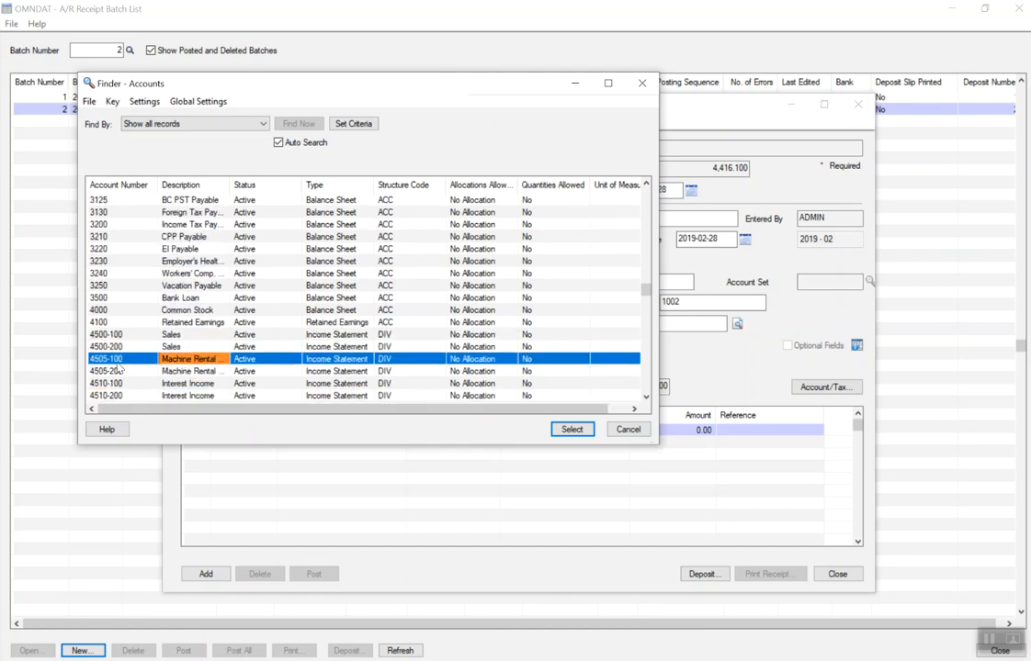
double_click(189, 360)
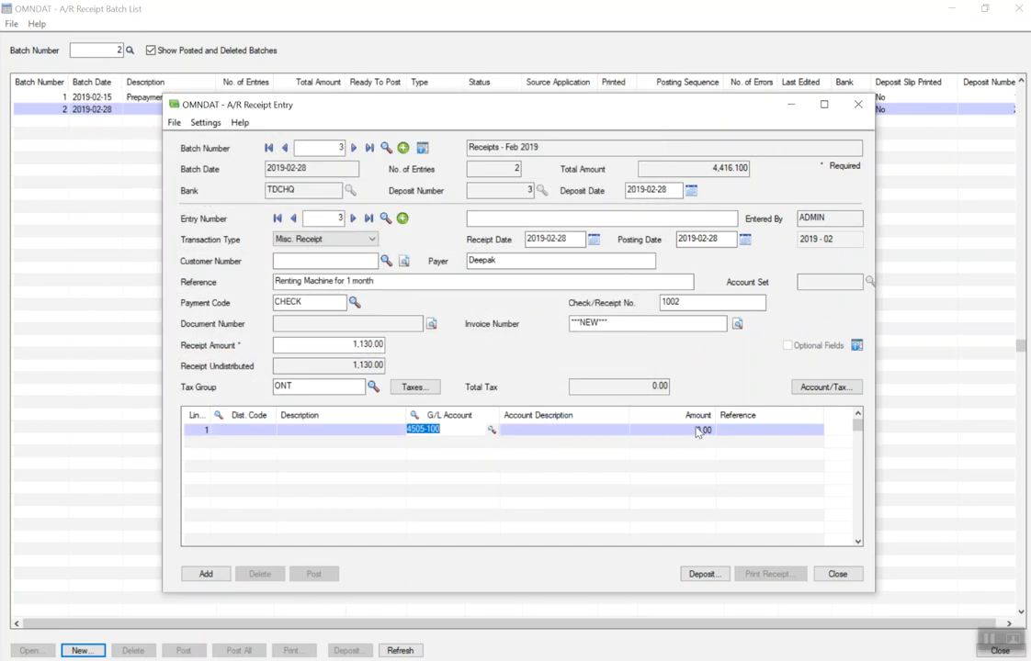
Set the distribution line's amount to 1,000.00, add the entry to the batch, and close receipt entry.
key("Tab")
type("1000.00")
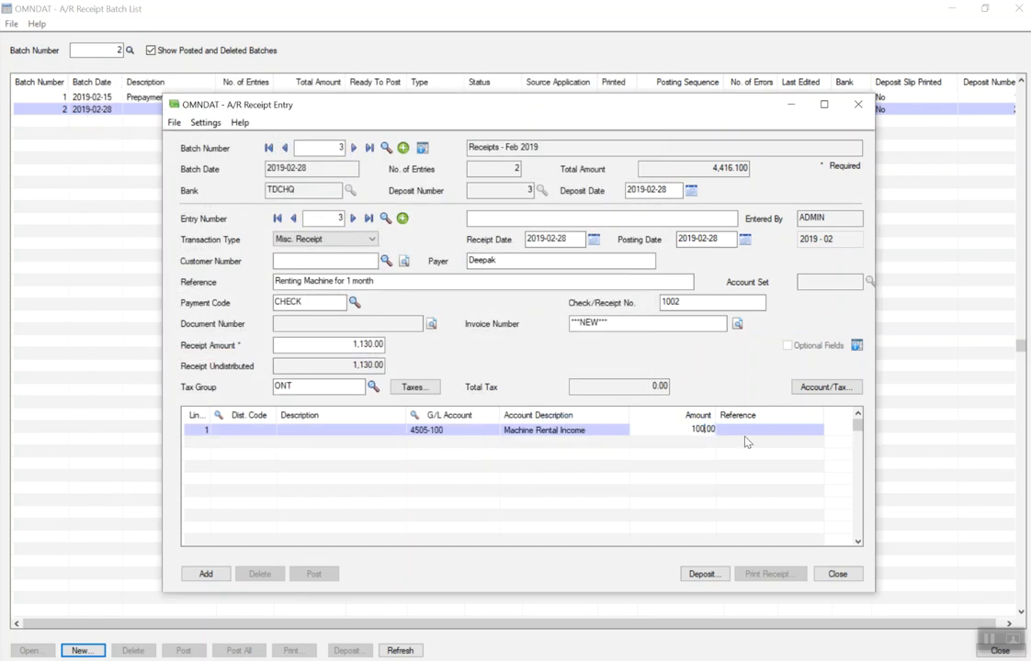
key("Tab")
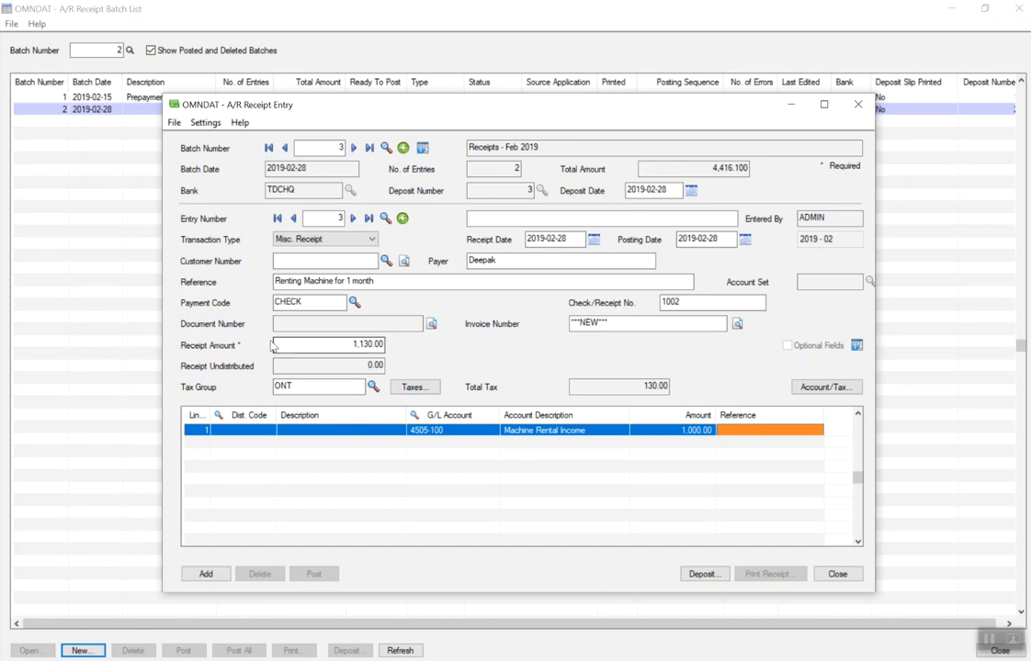
left_click(206, 574)
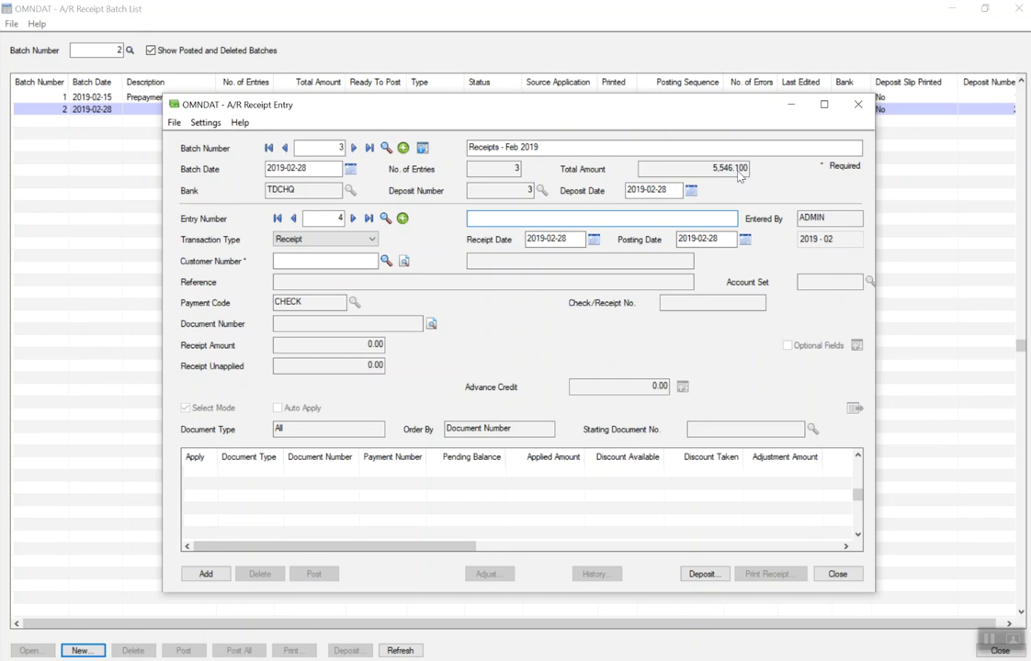
left_click(838, 575)
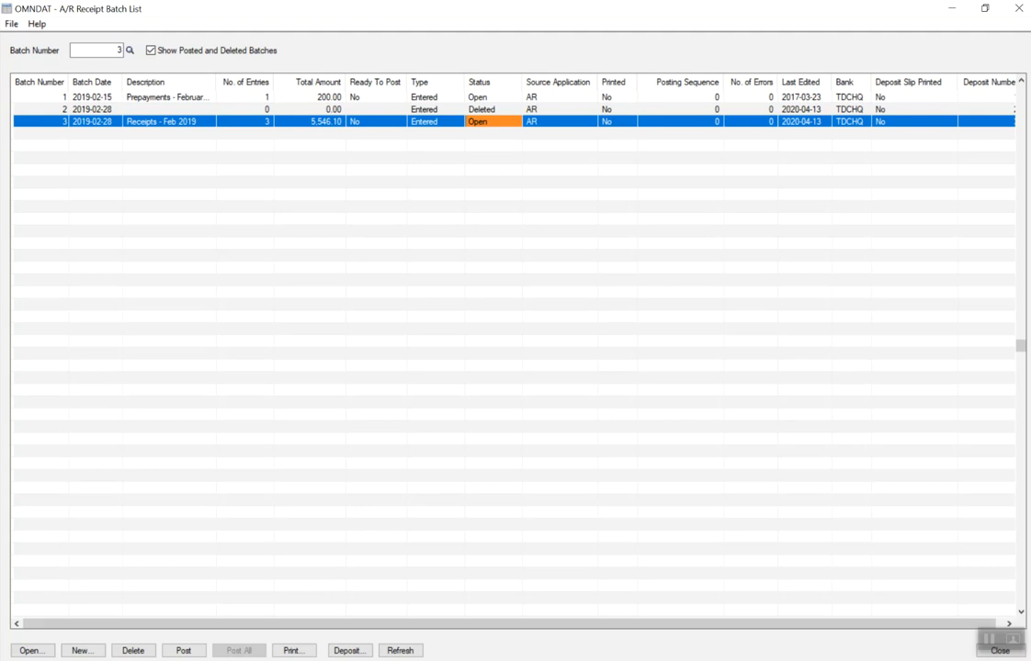
Preview the TDCHQ deposit slip for deposit number 3, review its check entries, and close the preview.
left_click(348, 652)
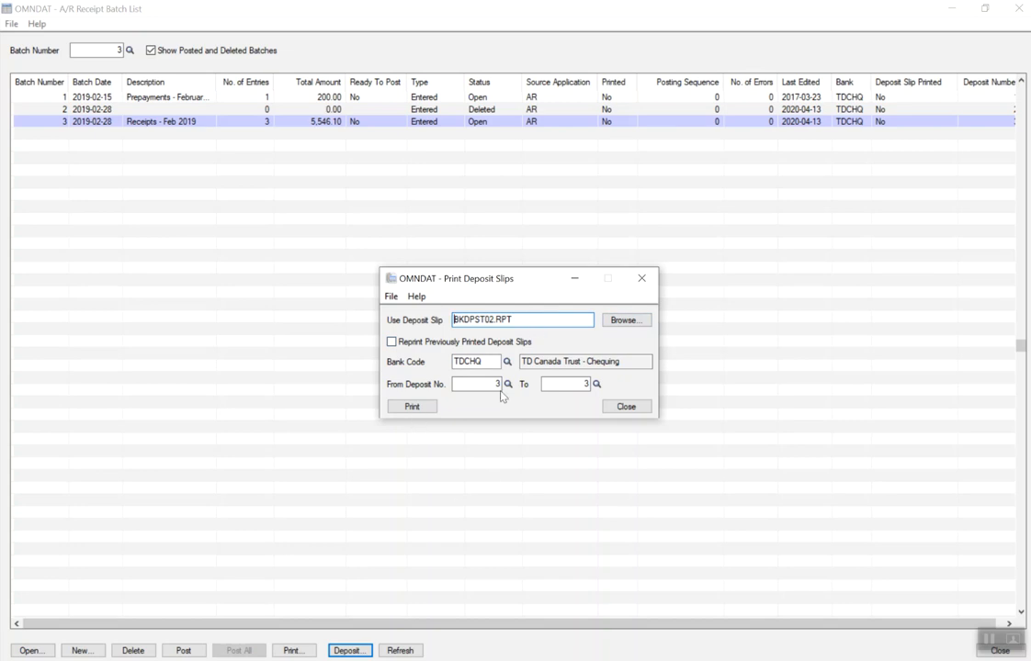
left_click(412, 409)
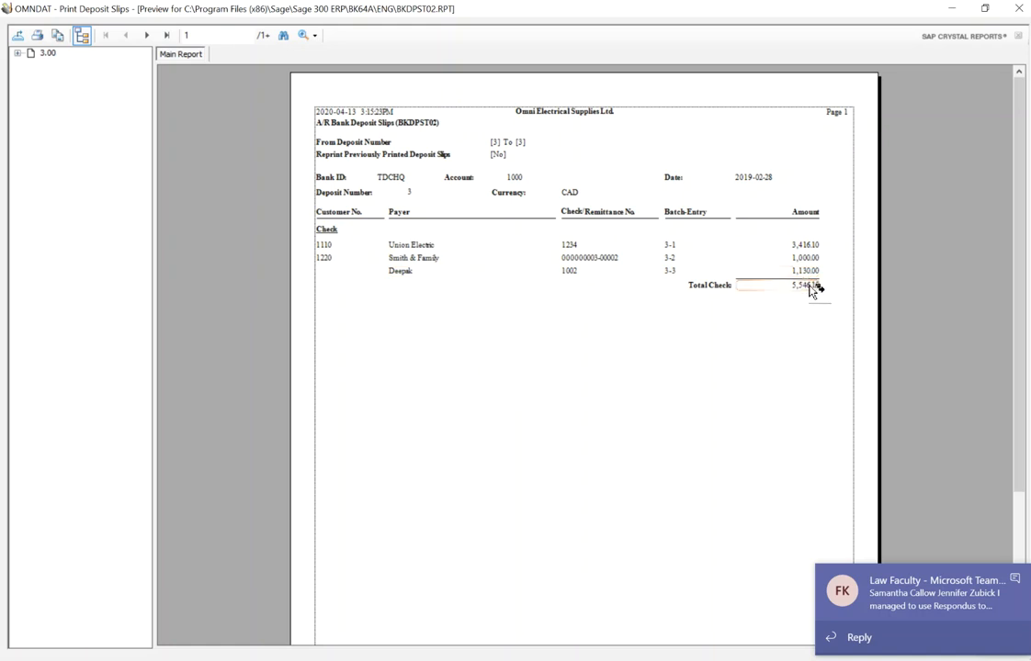
scroll(801, 306, "down", 3)
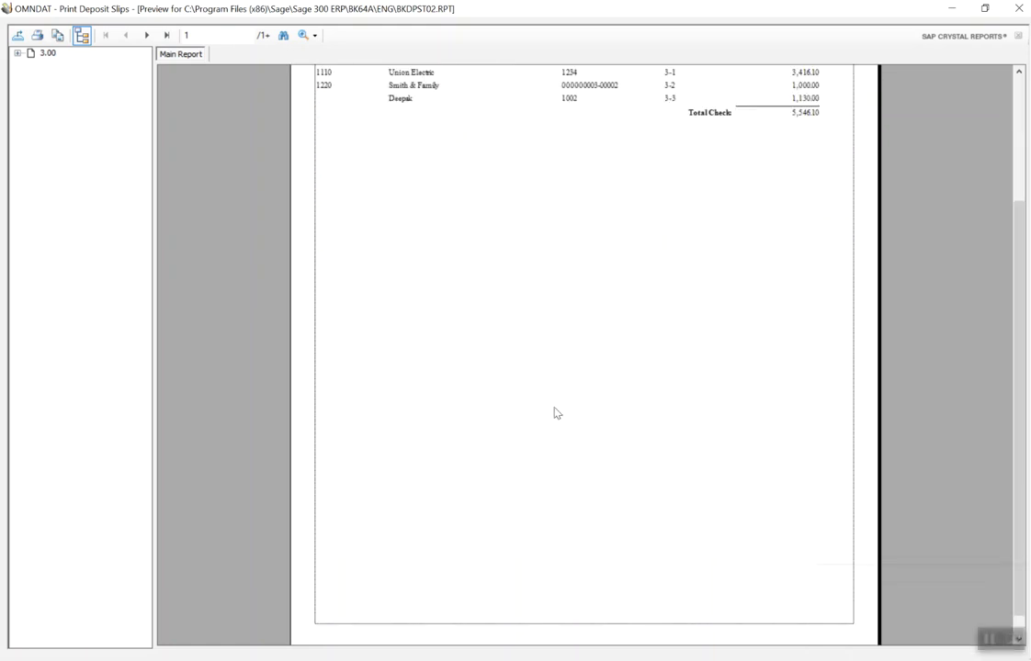
scroll(585, 401, "up", 3)
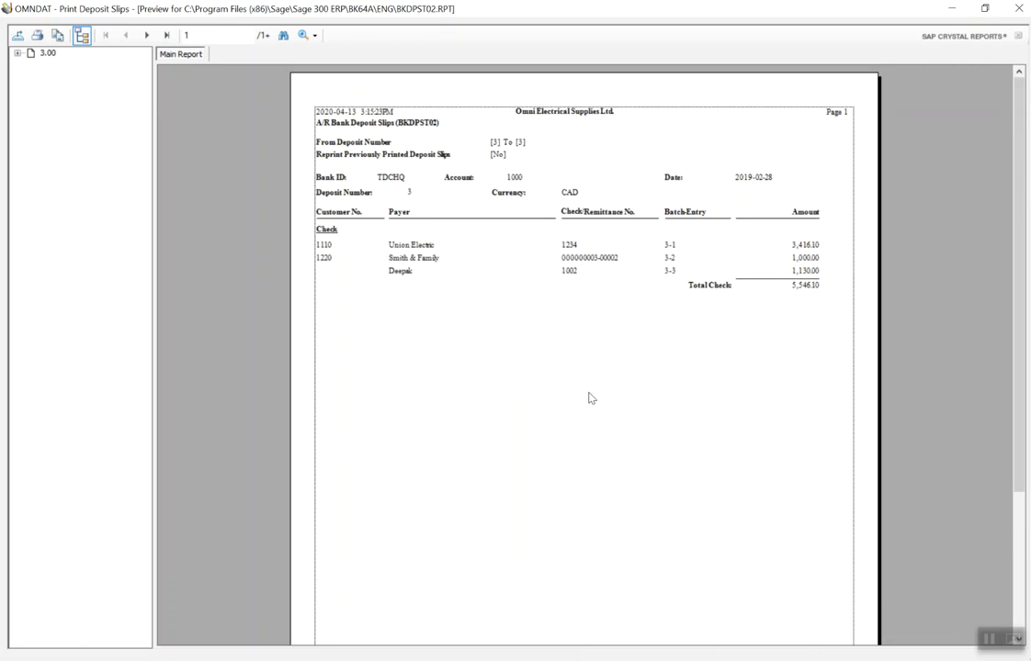
left_click(1018, 9)
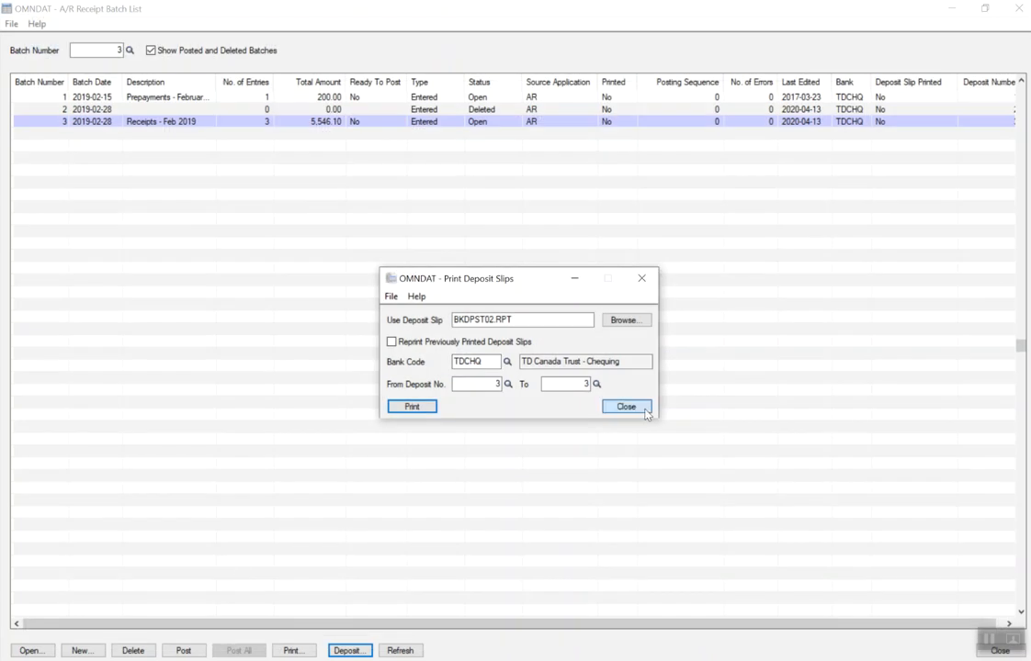
Print the A/R receipt batch listing for batch 3 to preview with tax and adjustment details, review its entries, and close the report.
left_click(623, 406)
left_click(293, 650)
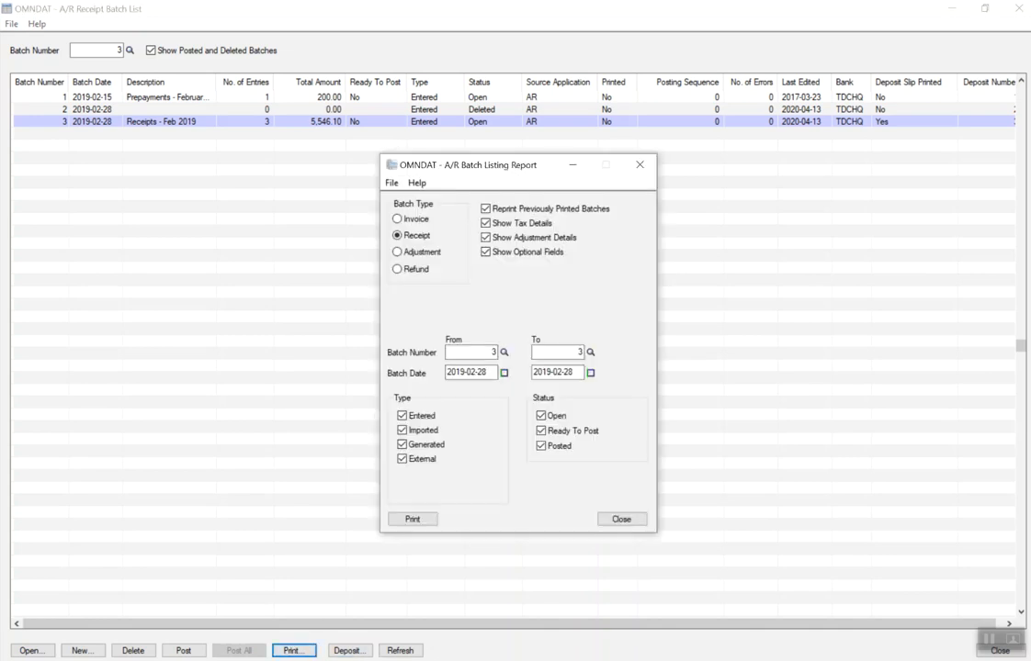
left_click(415, 520)
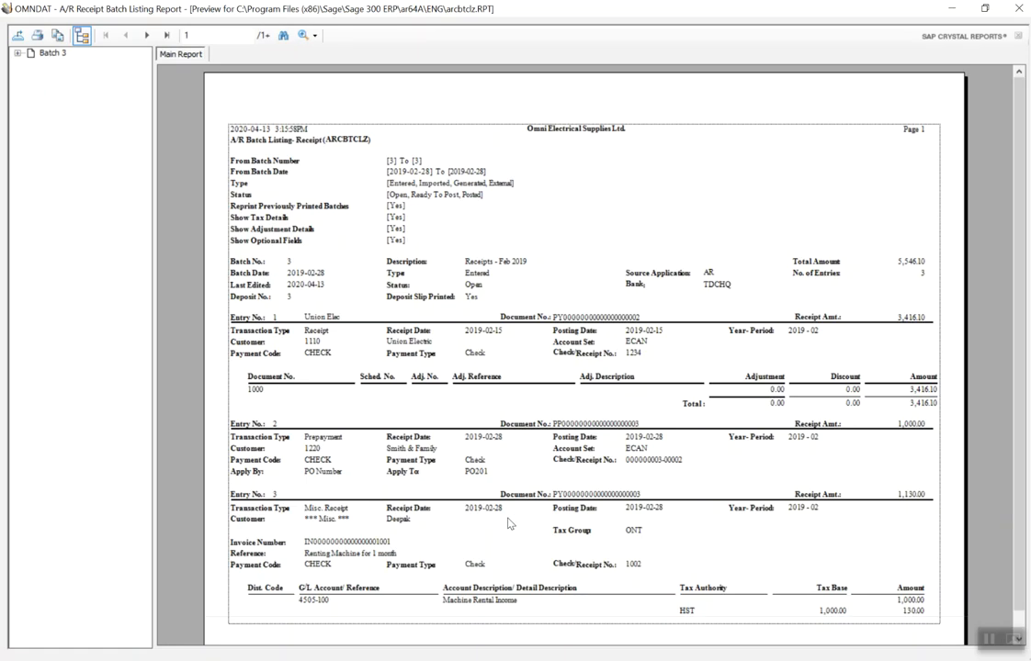
scroll(510, 523, "down", 1)
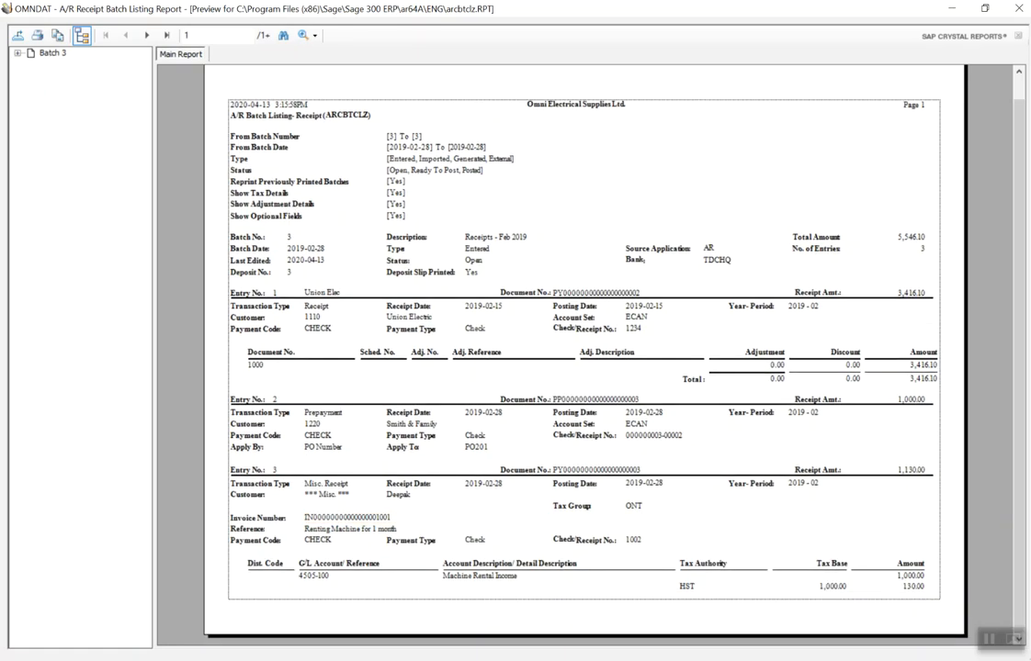
left_click(1020, 8)
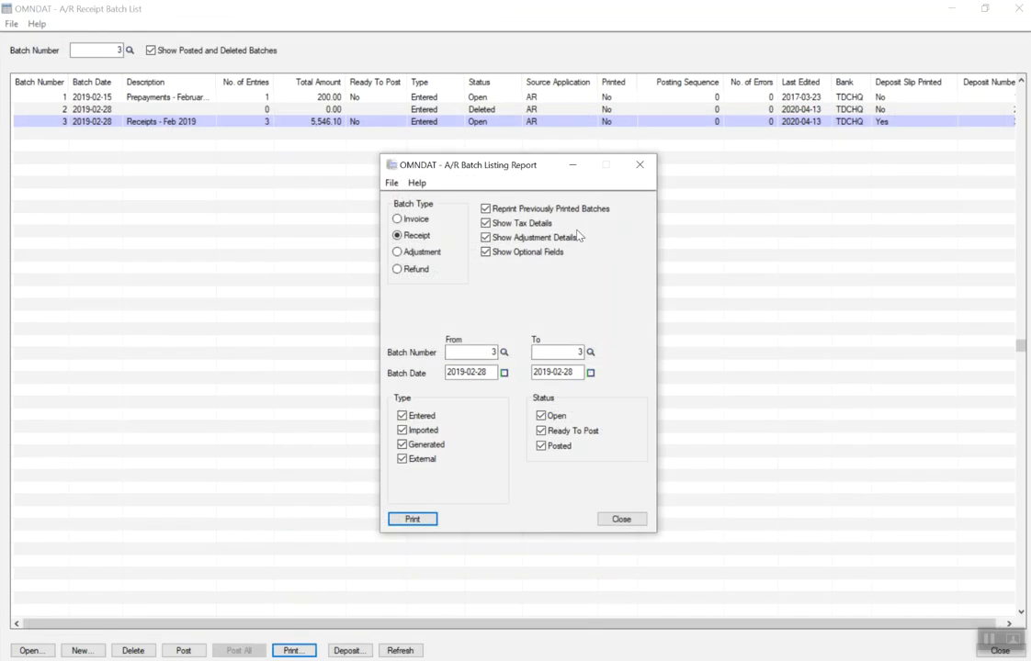
left_click(640, 165)
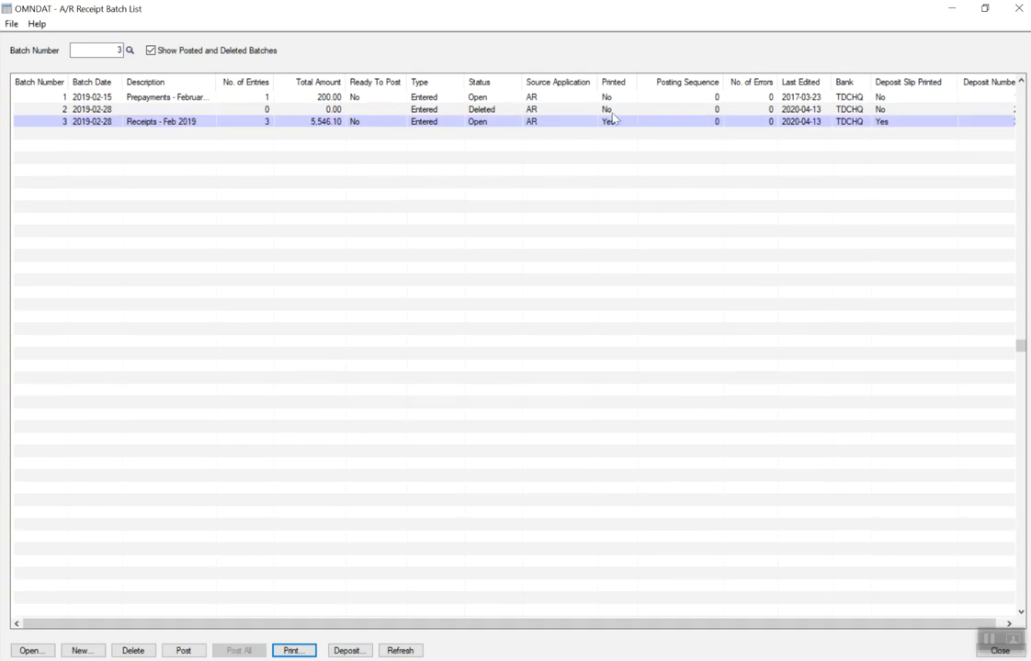
Mark receipt batch 3, Receipts - Feb 2019, as ready to post and post it.
double_click(369, 121)
left_click(202, 653)
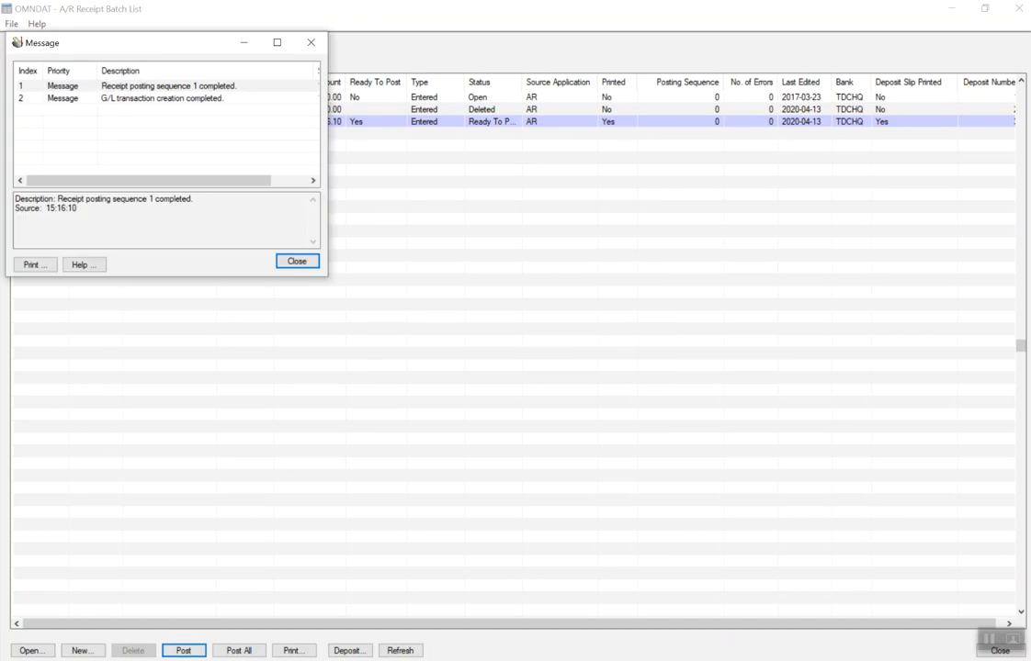
left_click(297, 262)
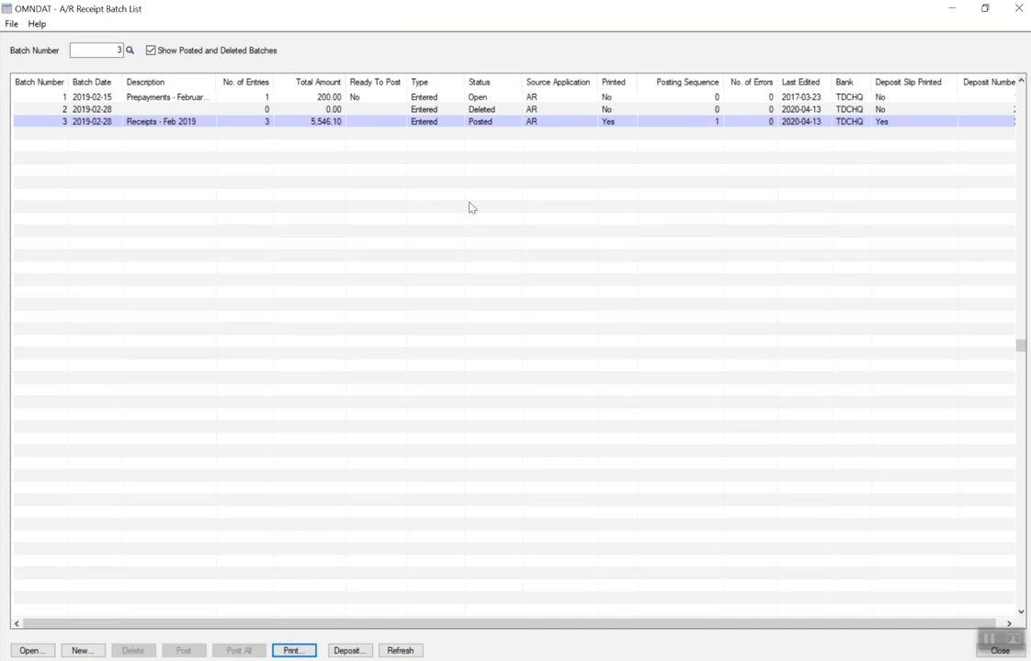
left_click(713, 352)
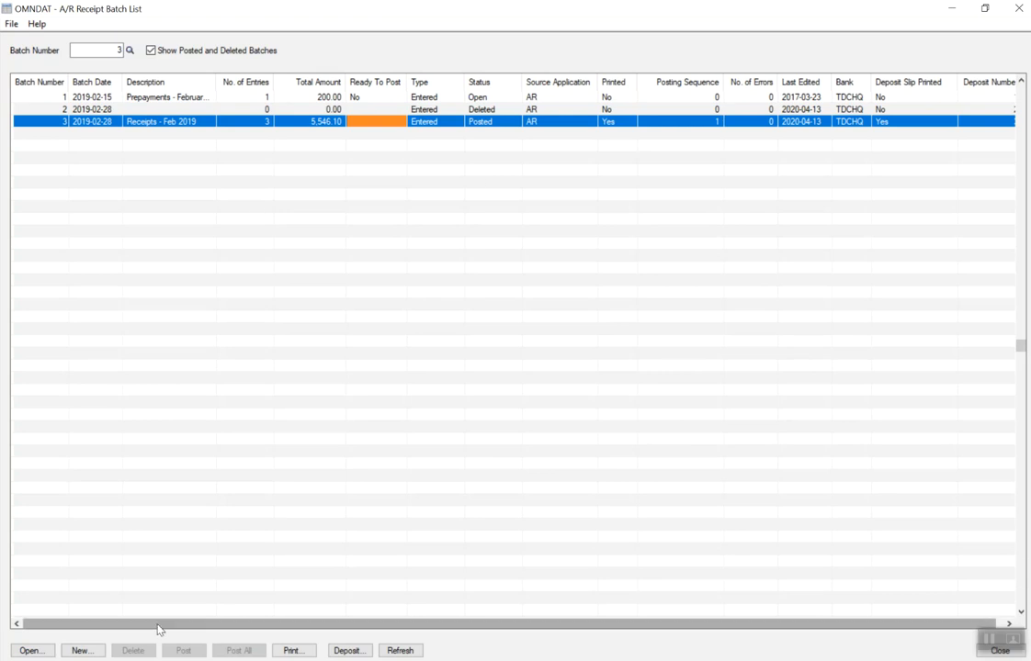
Create a new receipt batch described as "Apply payment" and set its first entry's transaction type to Apply Document.
left_click(96, 650)
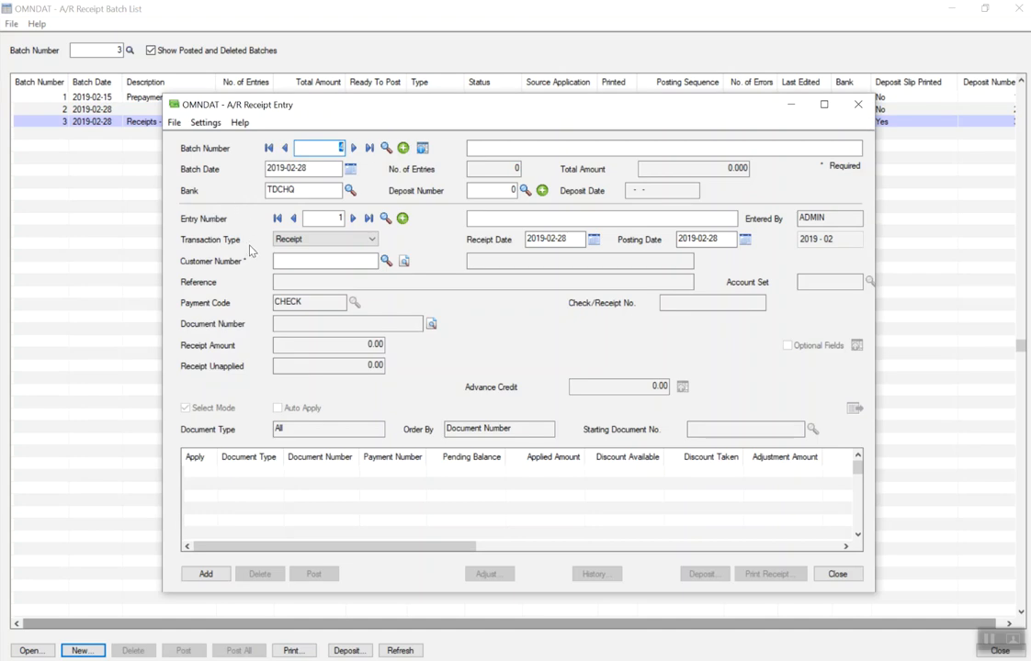
left_click(490, 146)
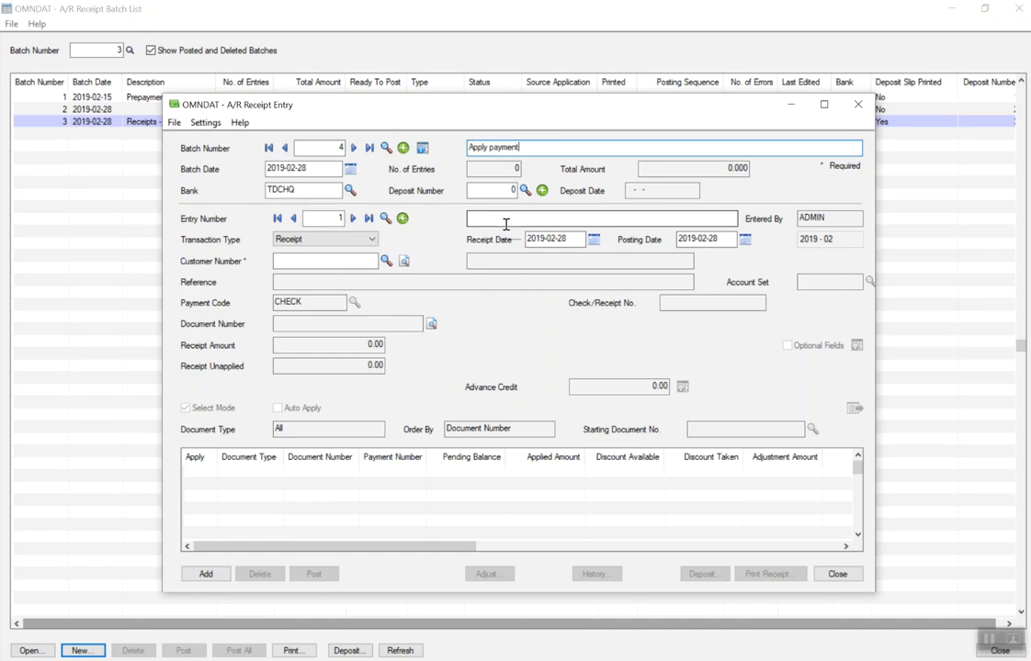
left_click(331, 239)
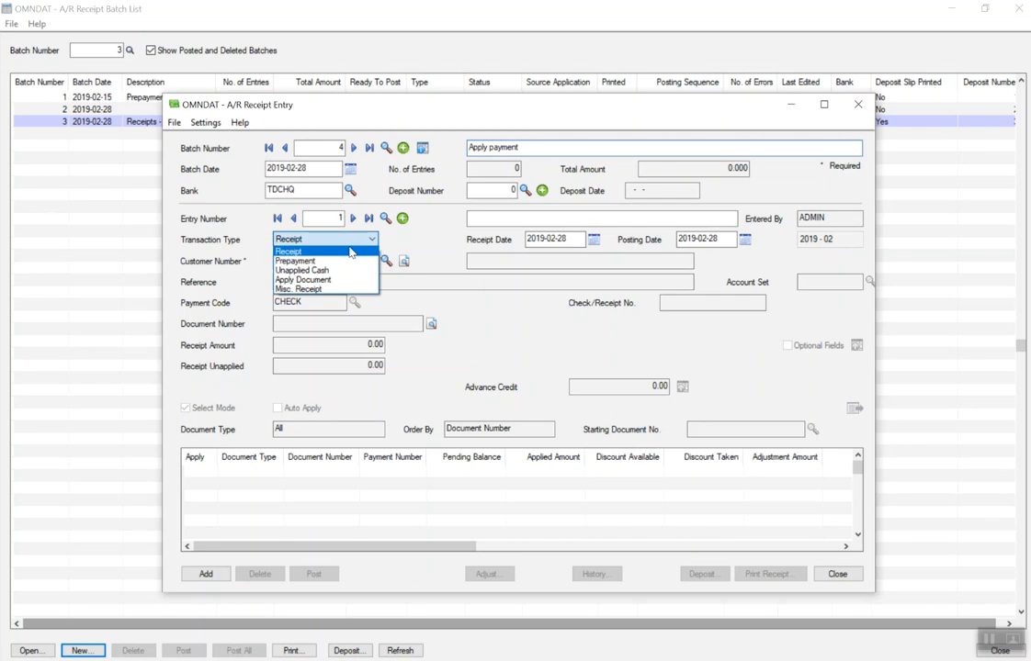
left_click(322, 281)
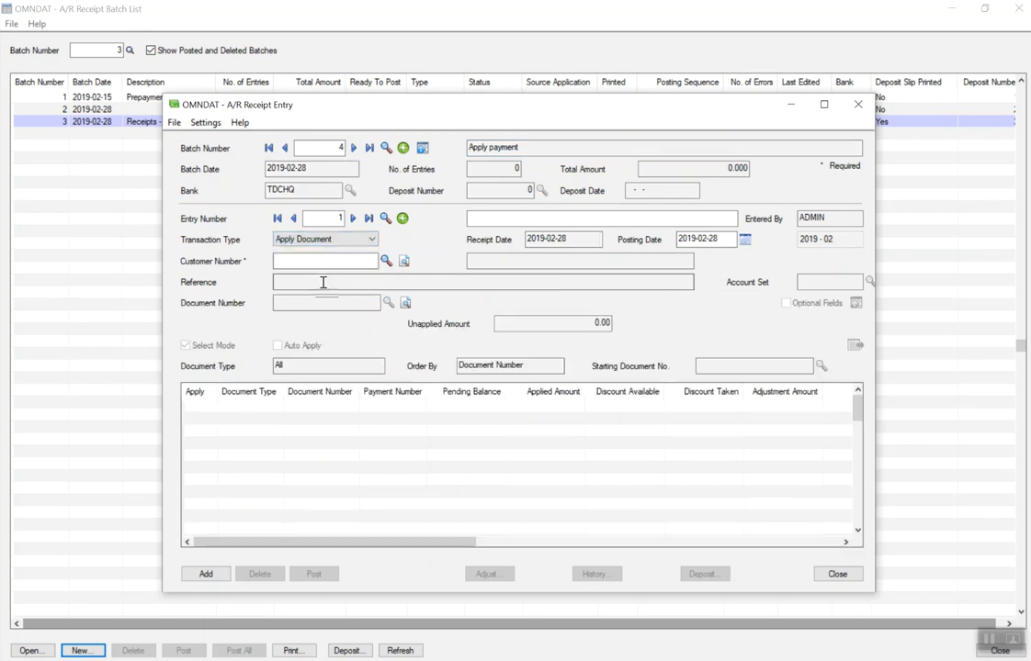
Select Smith & Family as the entry's customer and its prepayment as the document to apply.
left_click(387, 262)
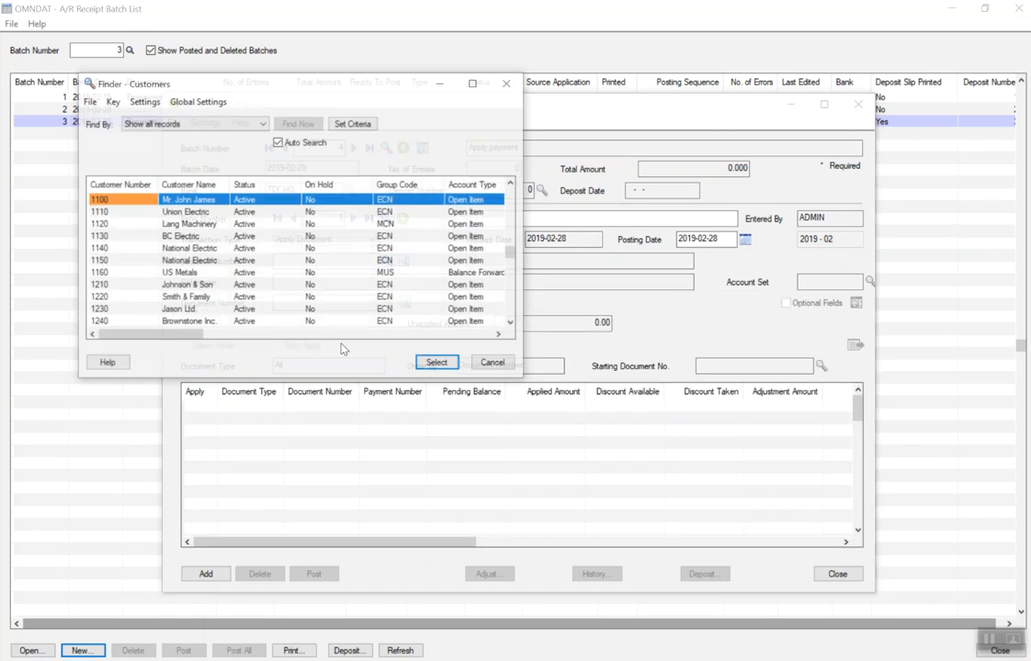
double_click(189, 297)
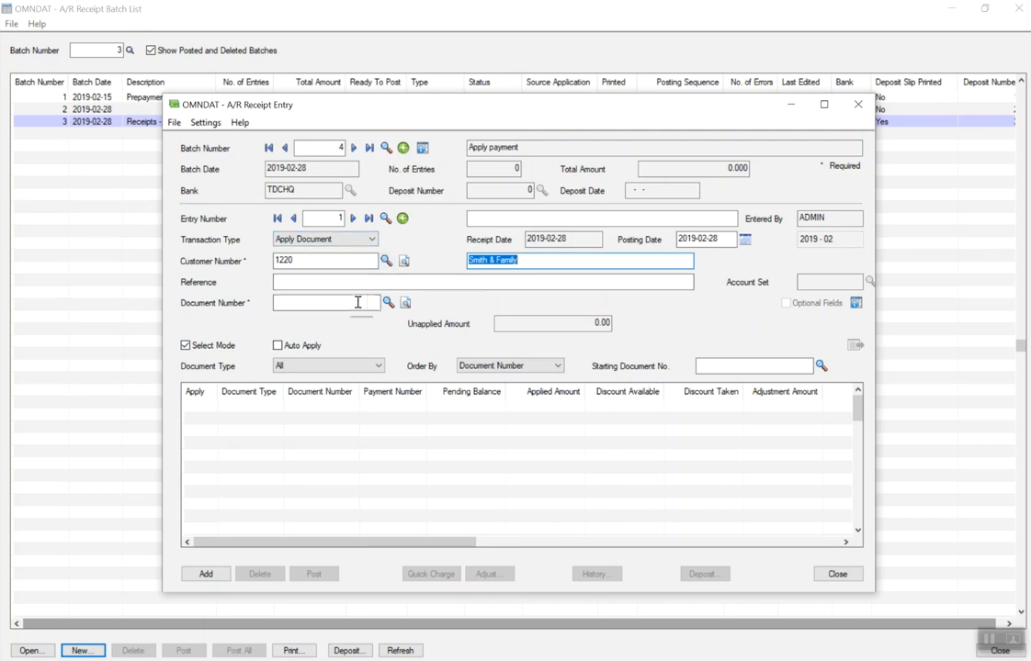
left_click(389, 302)
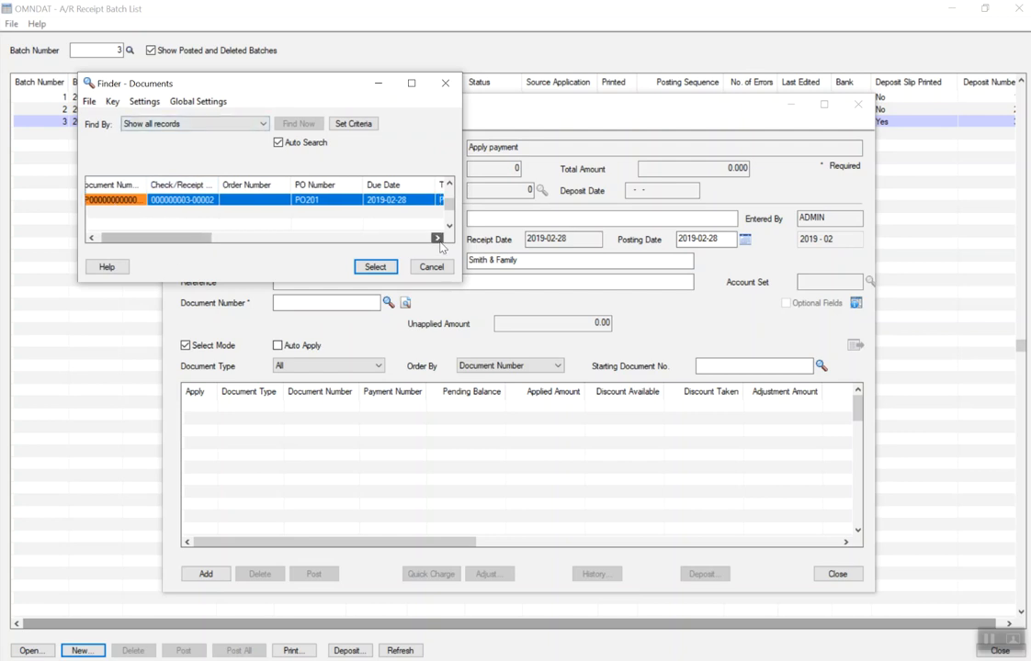
left_click(206, 202)
double_click(206, 202)
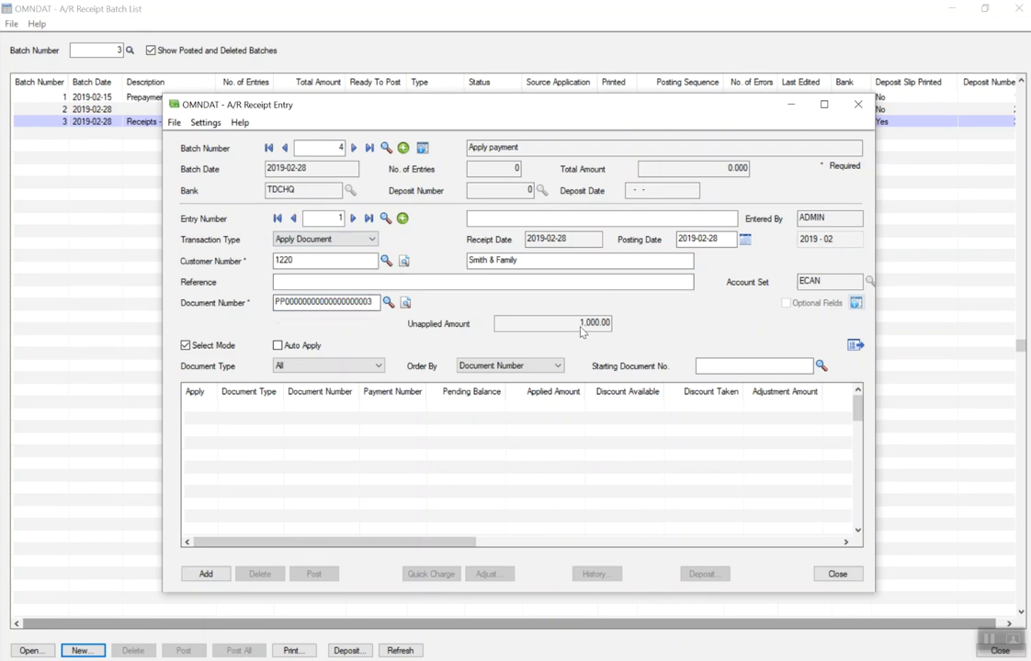
Apply the prepayment to invoice 890, add the entry to the batch, and close receipt entry.
left_click(857, 347)
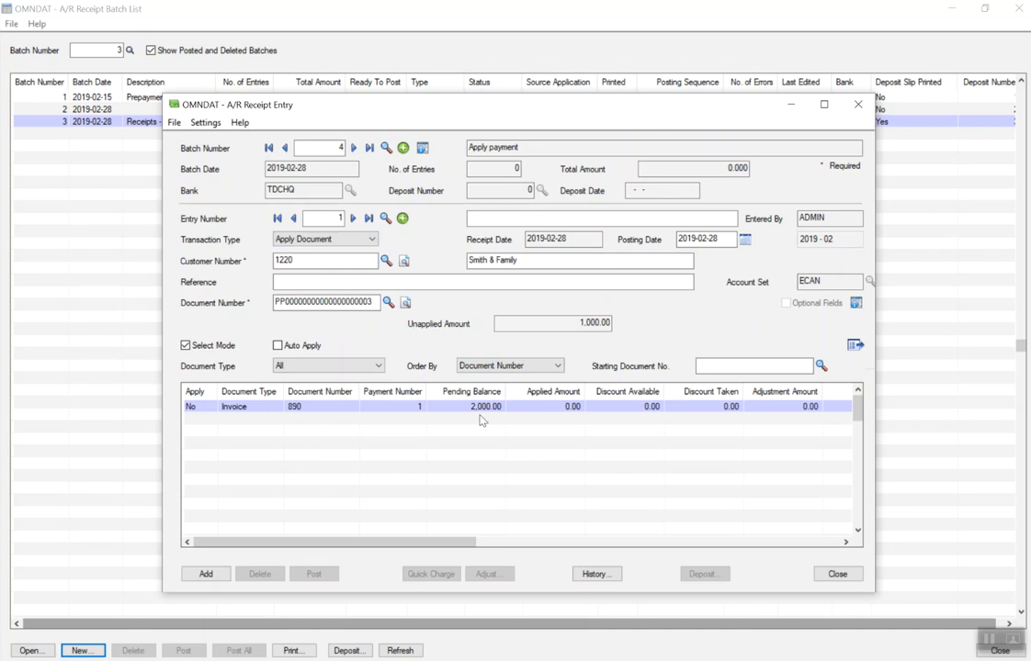
double_click(197, 406)
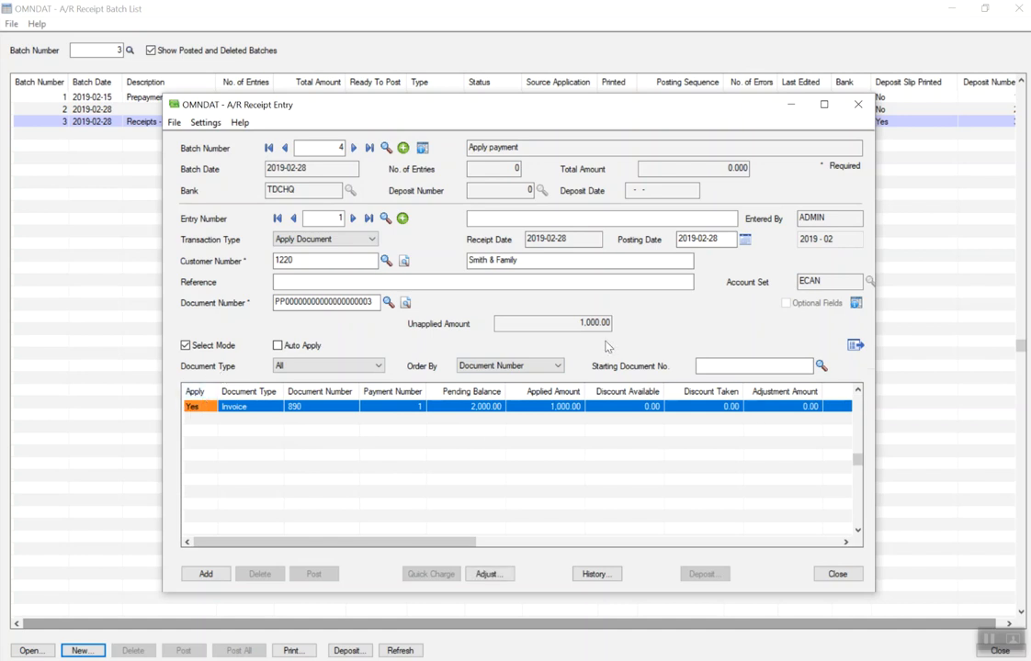
left_click(485, 461)
left_click(561, 542)
left_click_drag(560, 545, 286, 548)
left_click(207, 574)
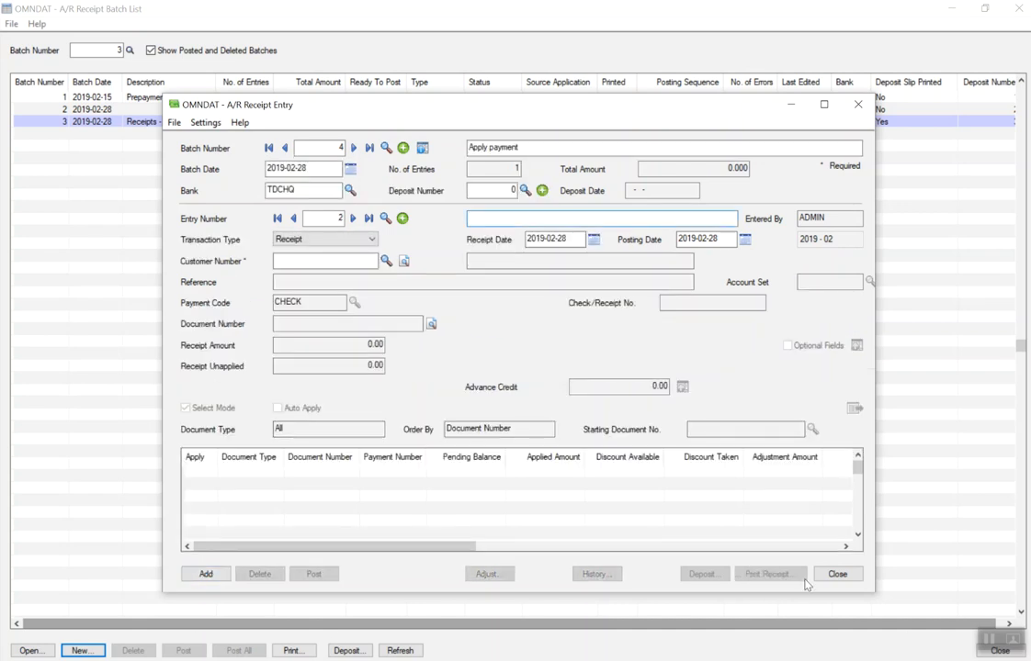
left_click(831, 574)
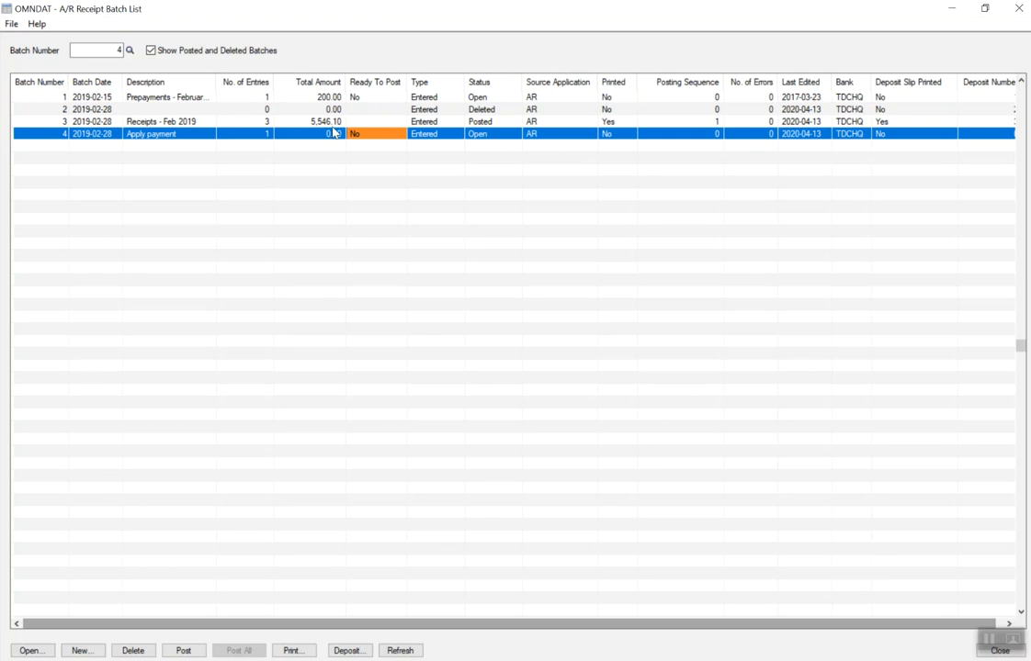
Preview the TDCHQ deposit slip for the Apply payment batch with deposit number 0, then close the preview and print dialog.
left_click(364, 649)
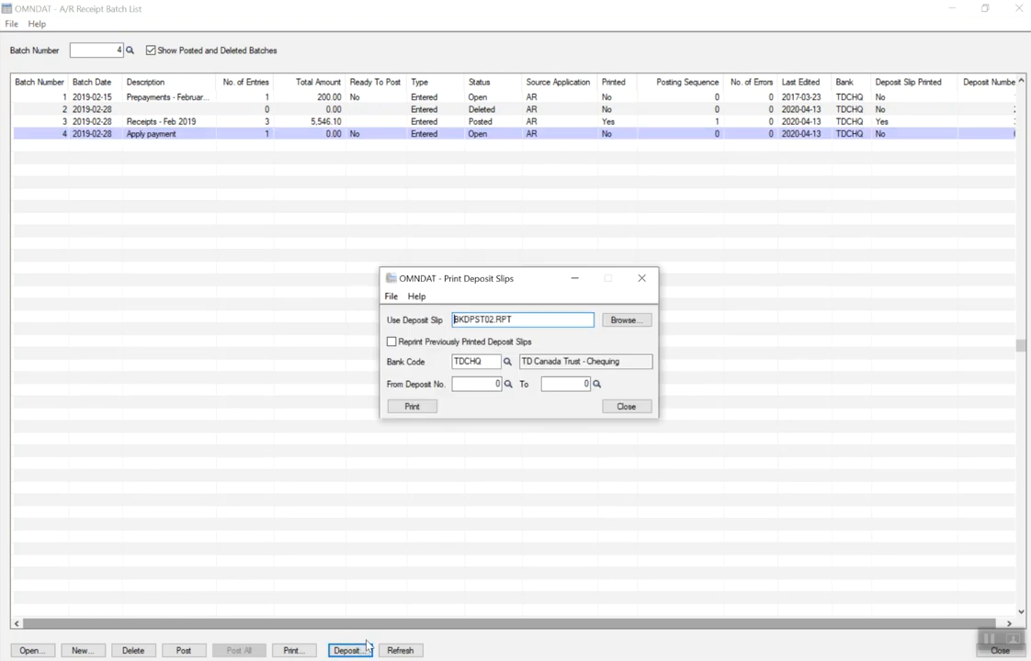
left_click(407, 407)
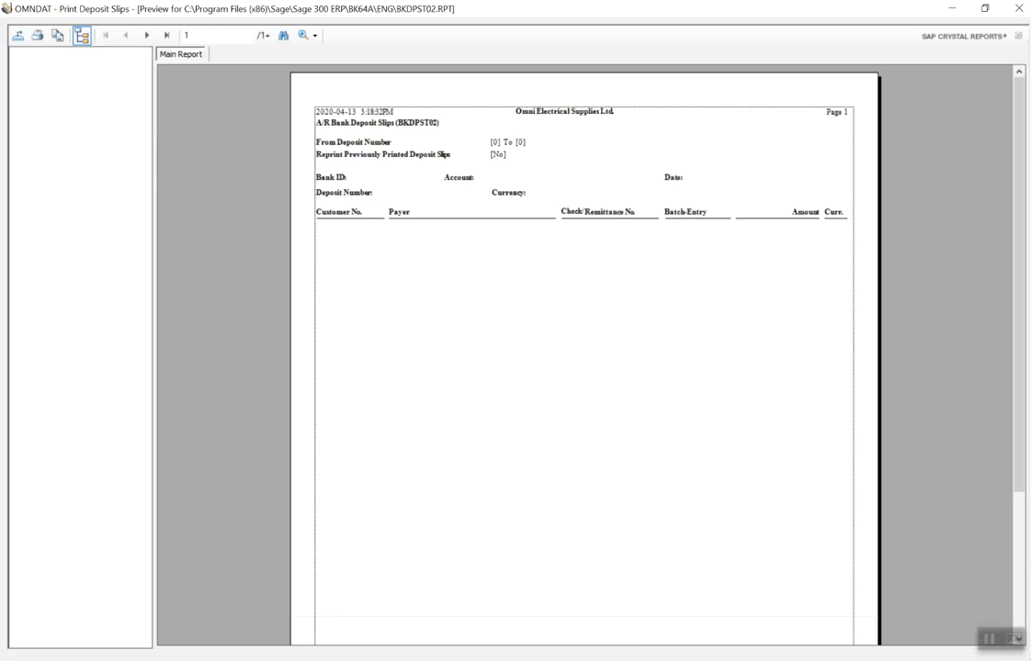
left_click(1019, 8)
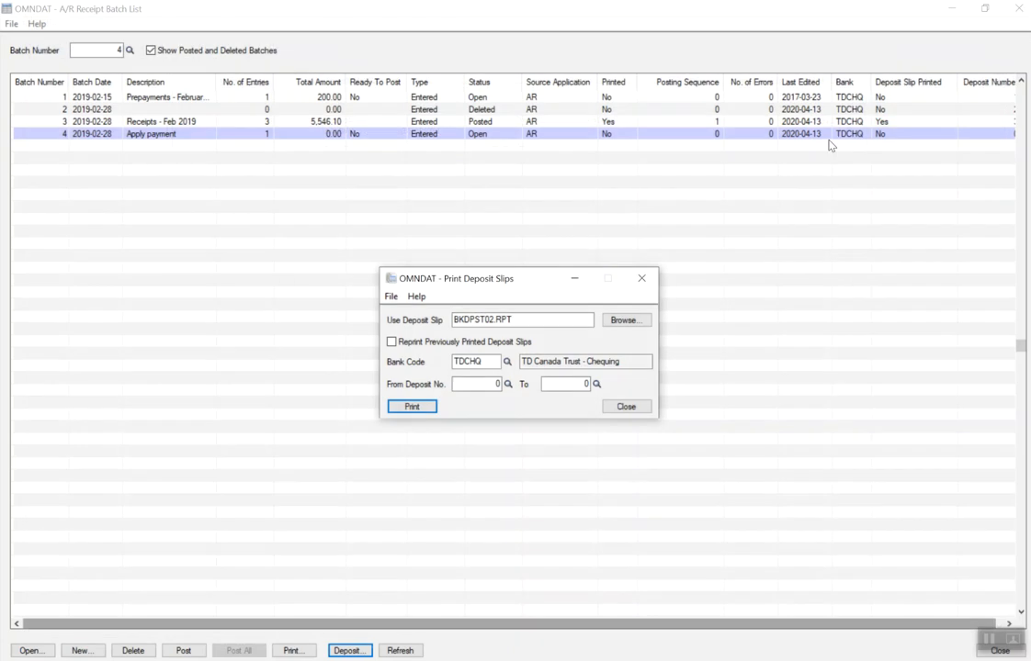
left_click(621, 405)
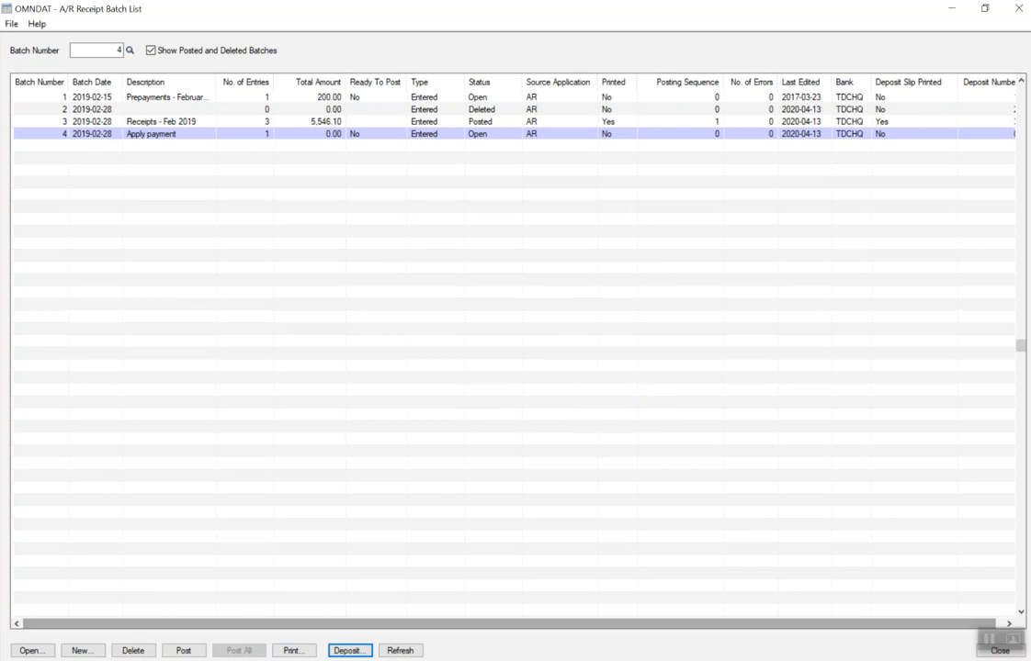
Print the receipt batch listing for batch 4 to preview, review the applied document, and close the report.
left_click(301, 653)
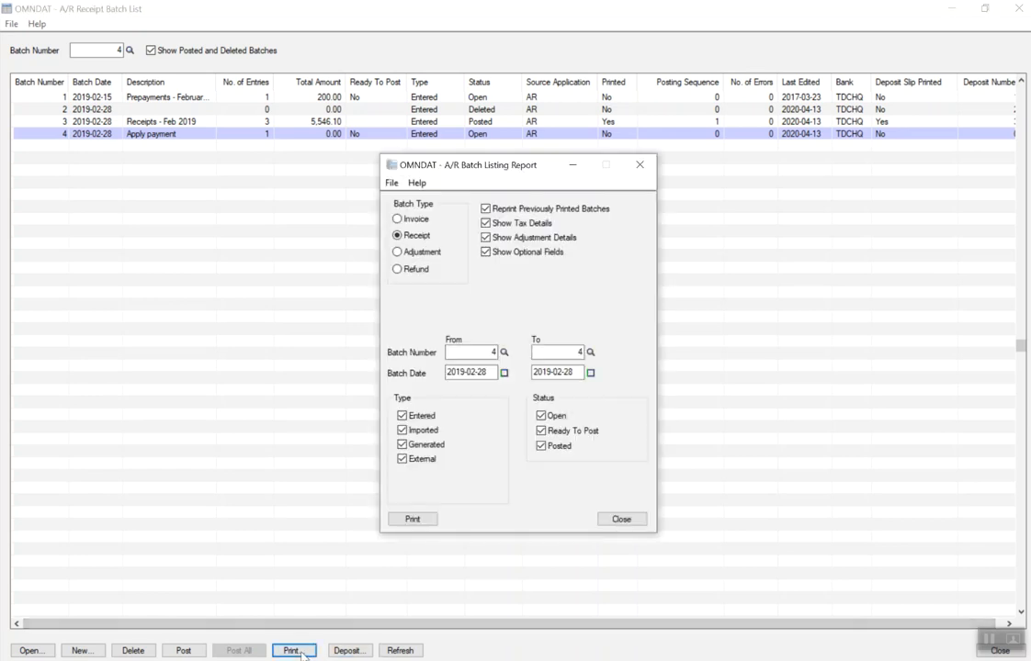
left_click(414, 520)
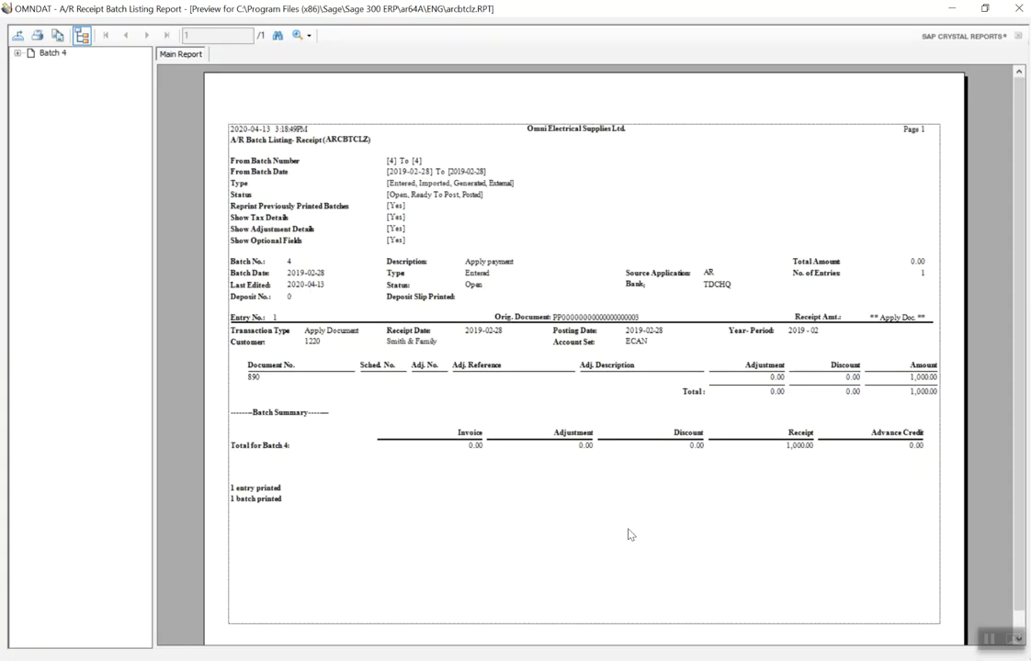
left_click(982, 11)
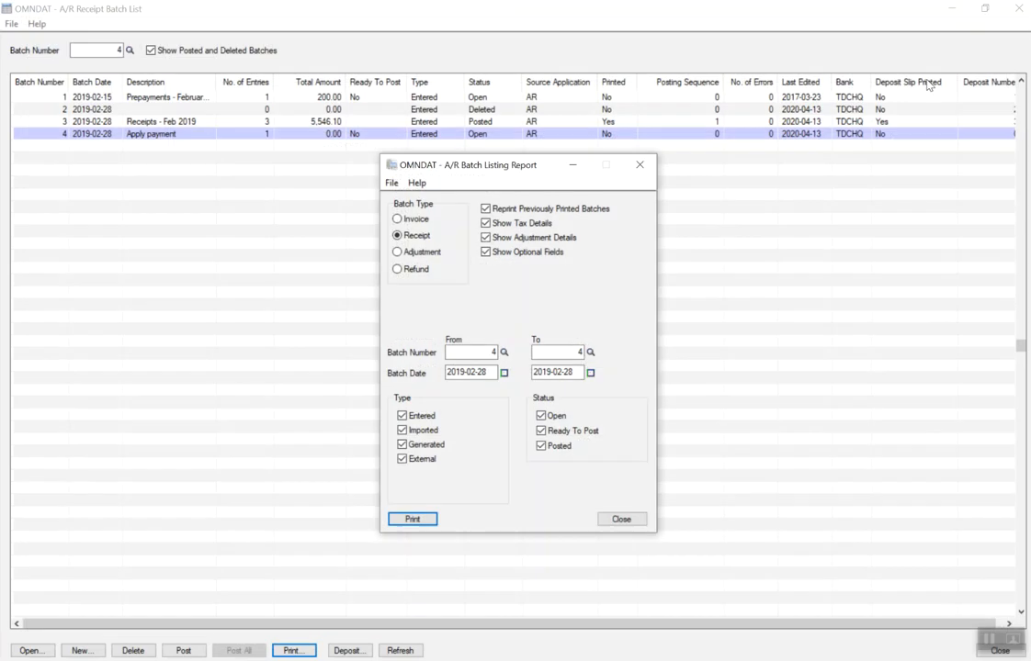
left_click(640, 165)
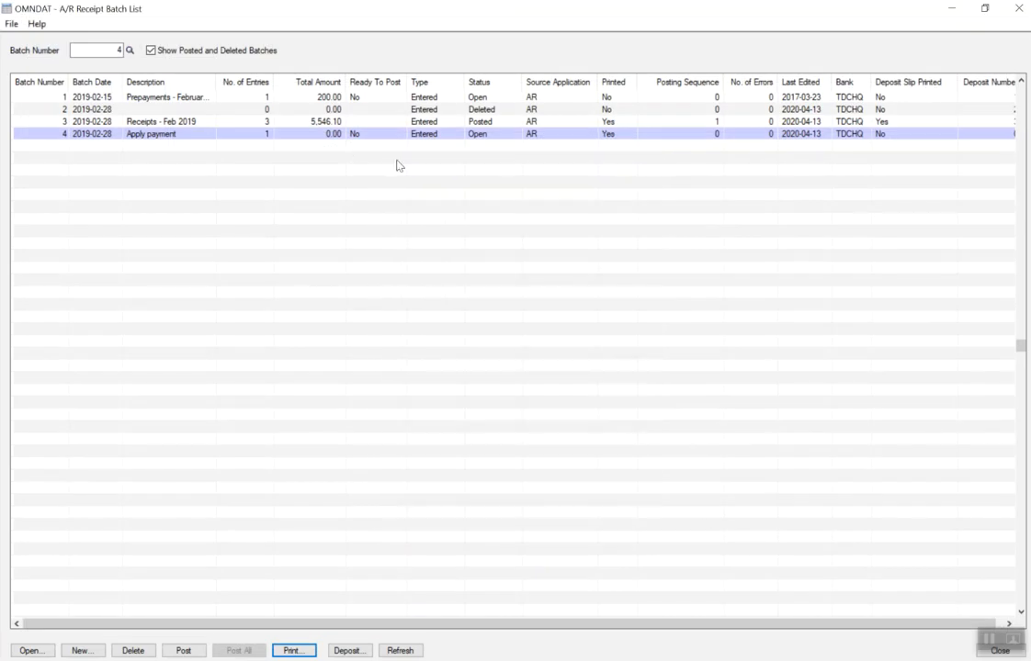
Mark the Apply payment batch as ready to post, post it, and close the receipt batch list.
double_click(367, 138)
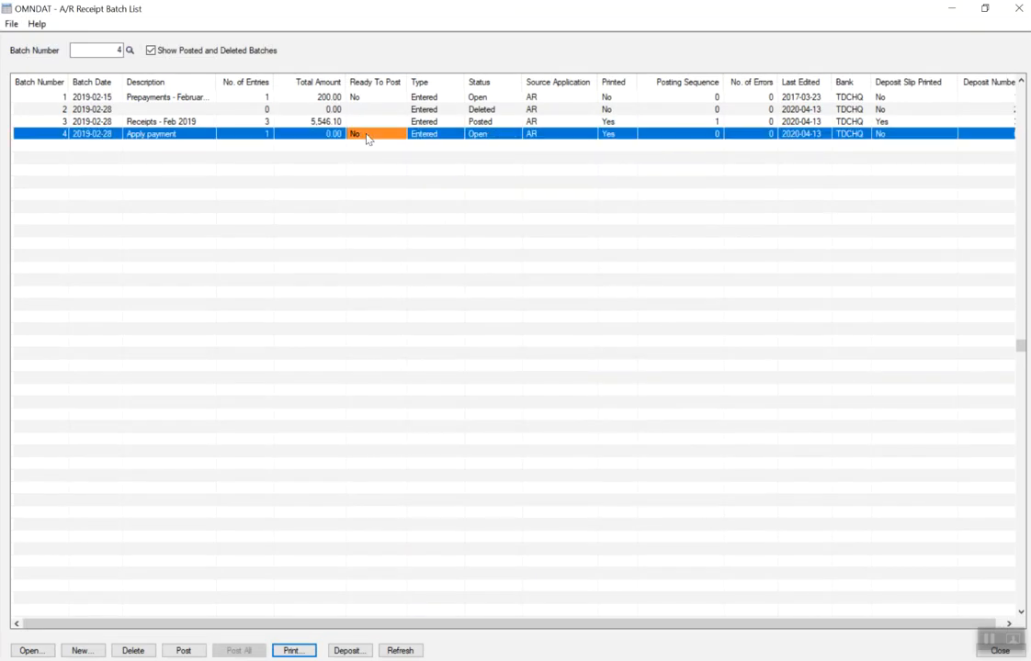
left_click(202, 650)
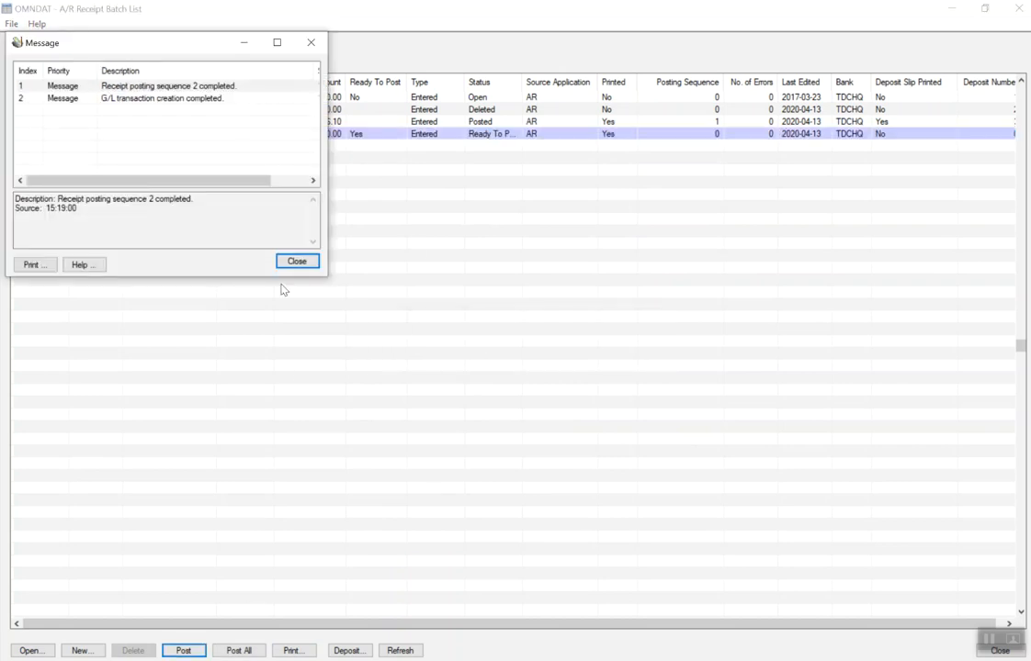
left_click(295, 264)
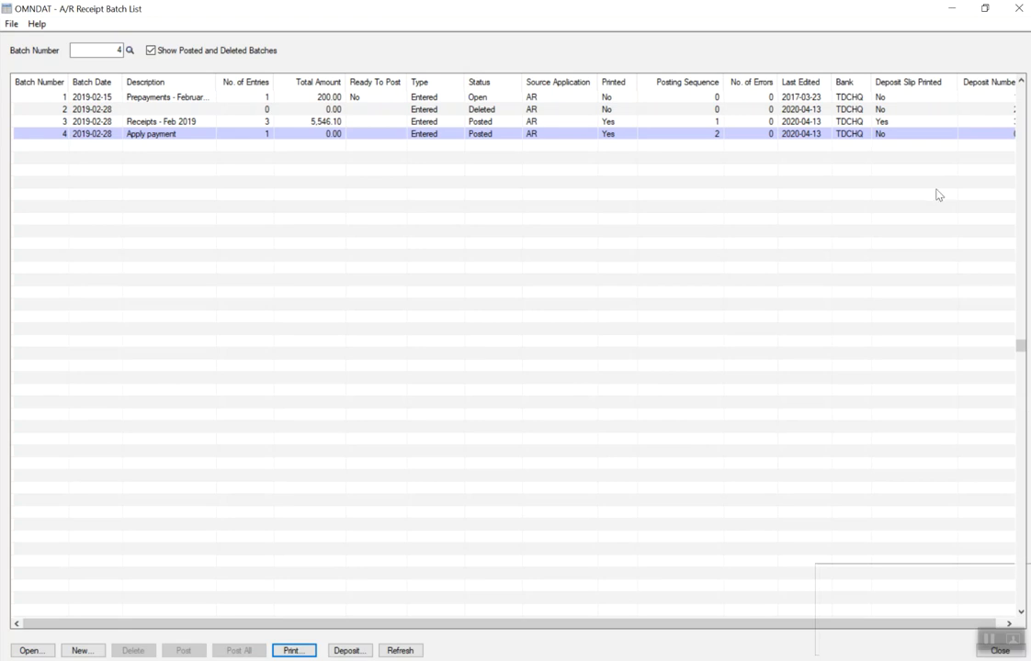
left_click(1019, 7)
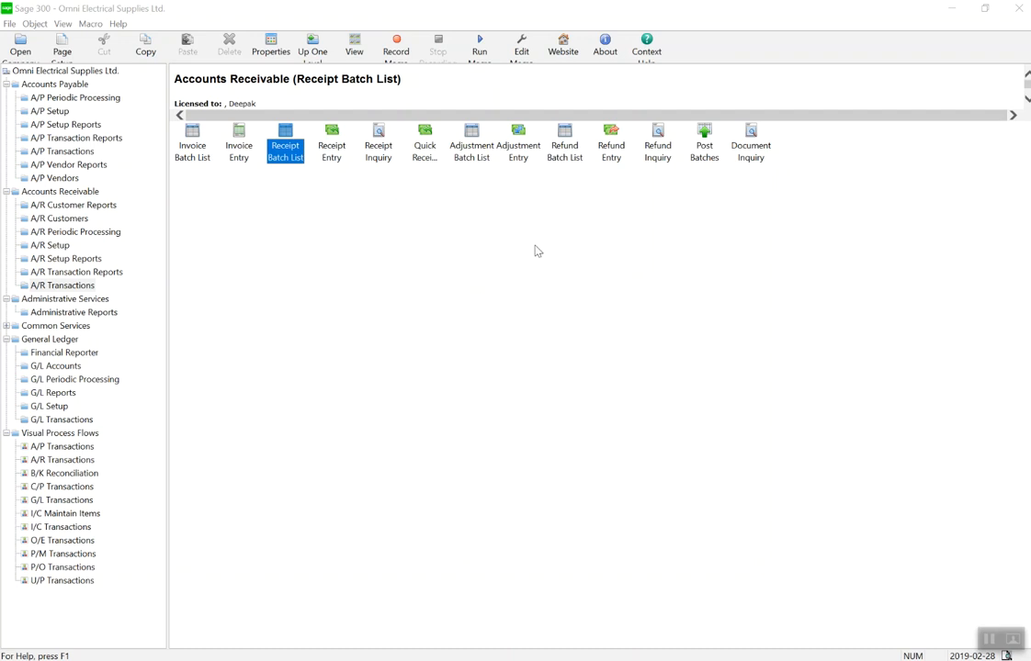
Open A/R Quick Receipt Entry, examine its batch header and deposit entry columns, and close it.
left_click(425, 145)
double_click(425, 145)
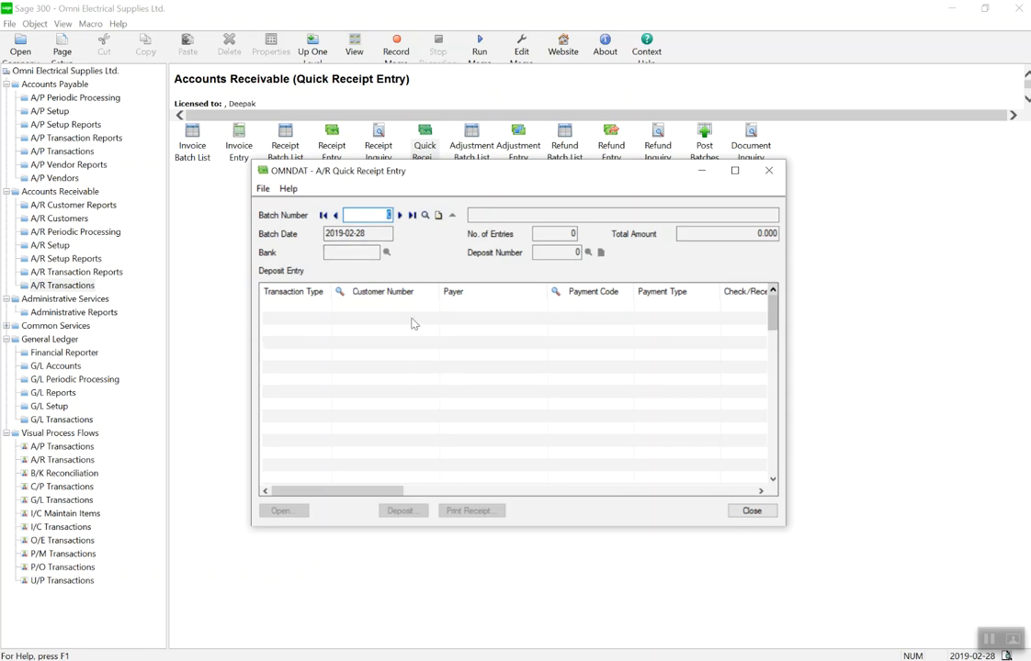
left_click(770, 173)
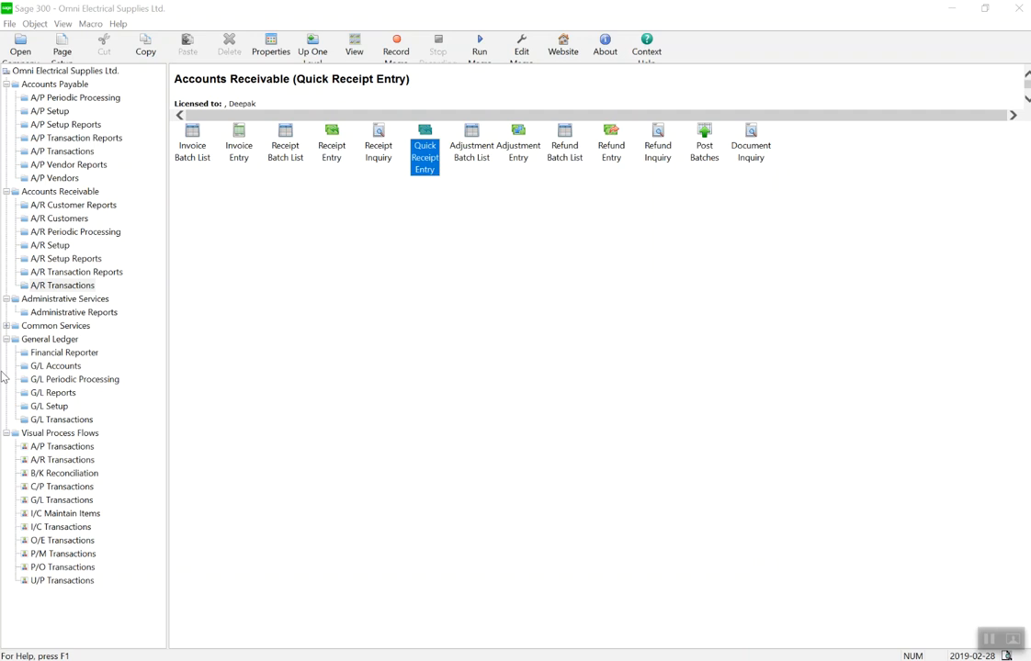
Open the G/L Batch List, compare the totals of A/R subledger batches 000030 and 000031, and close the list.
left_click(53, 419)
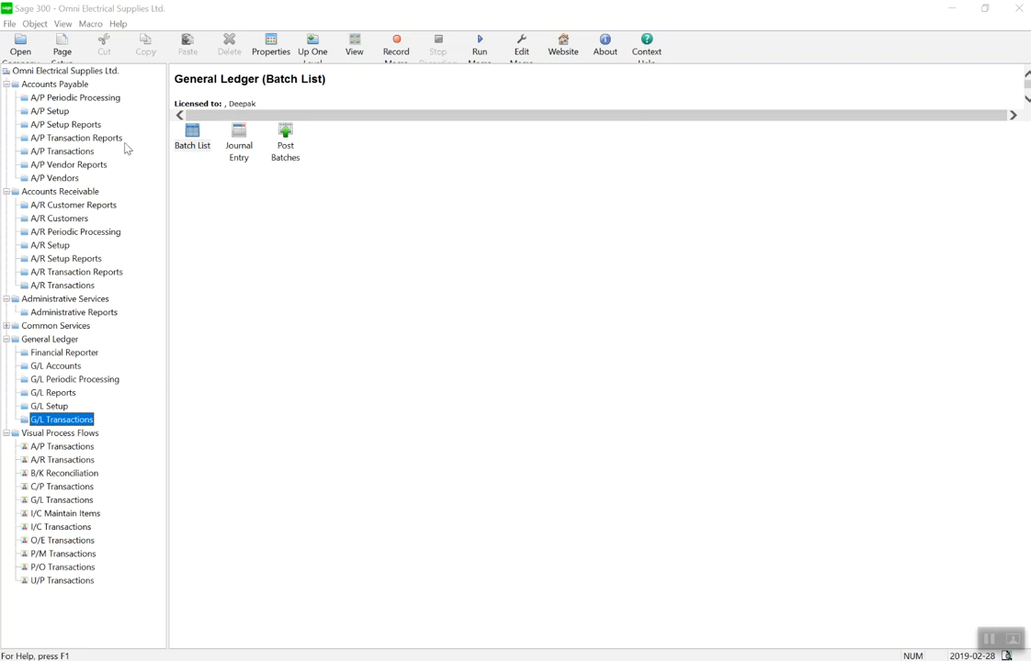
double_click(191, 147)
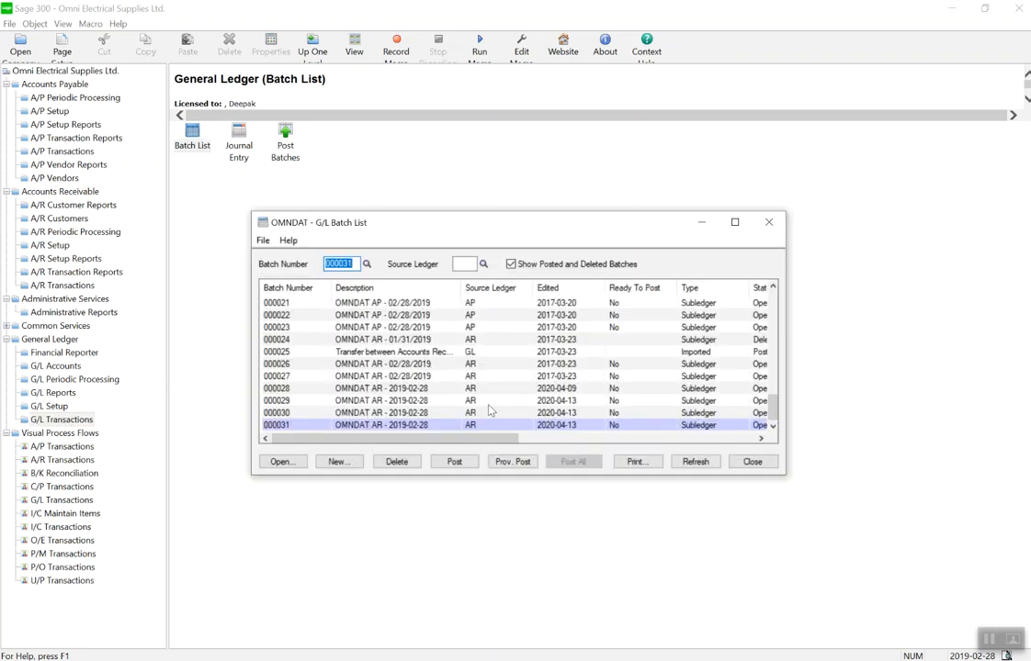
left_click(737, 222)
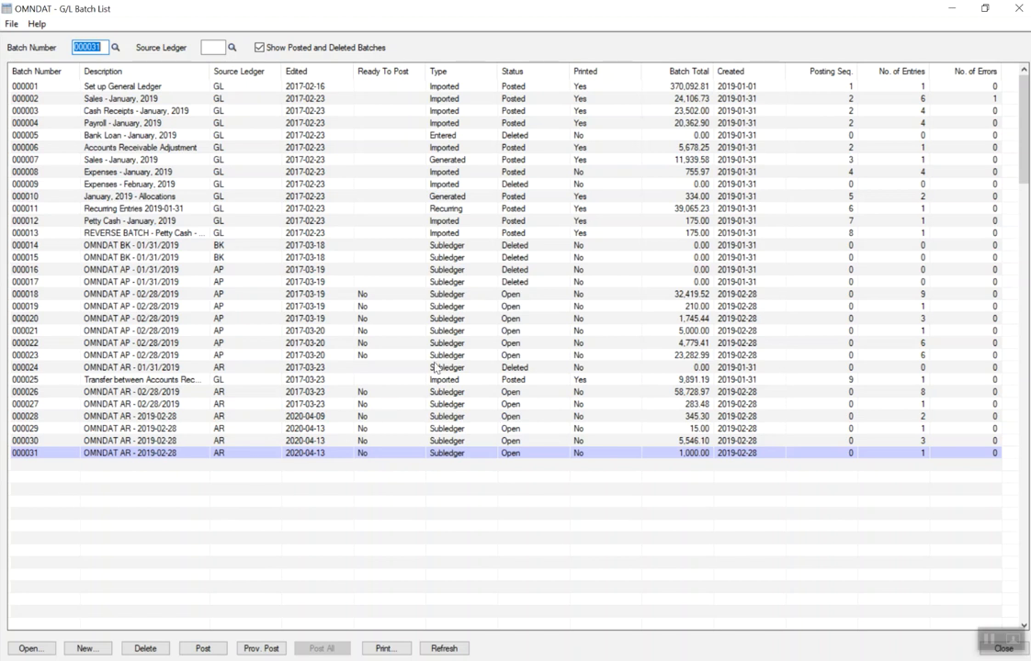
left_click(688, 443)
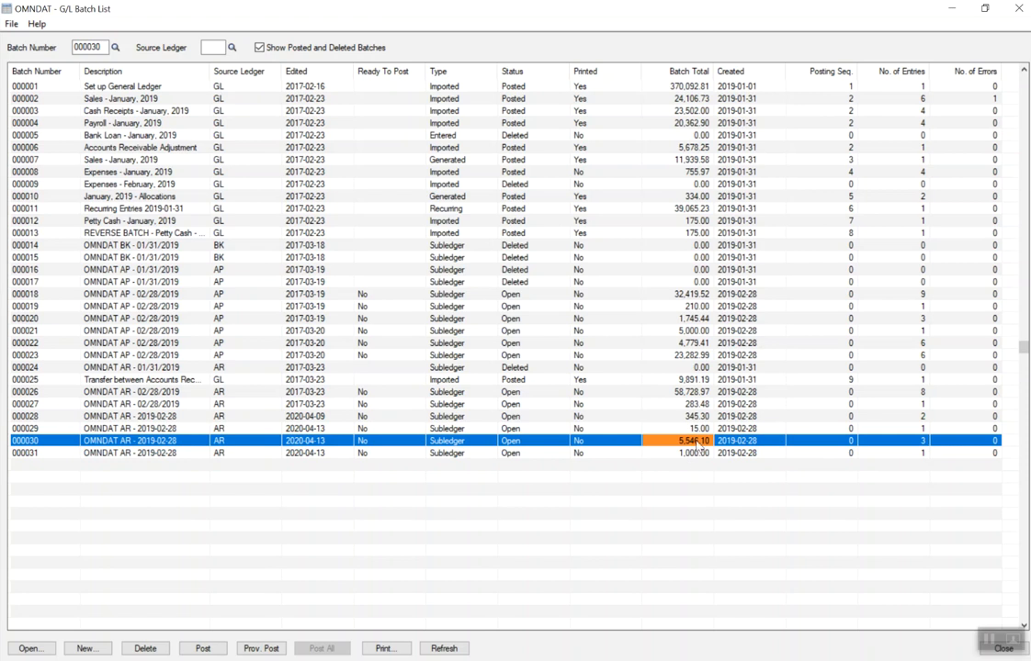
left_click(688, 453)
left_click(687, 442)
left_click(687, 453)
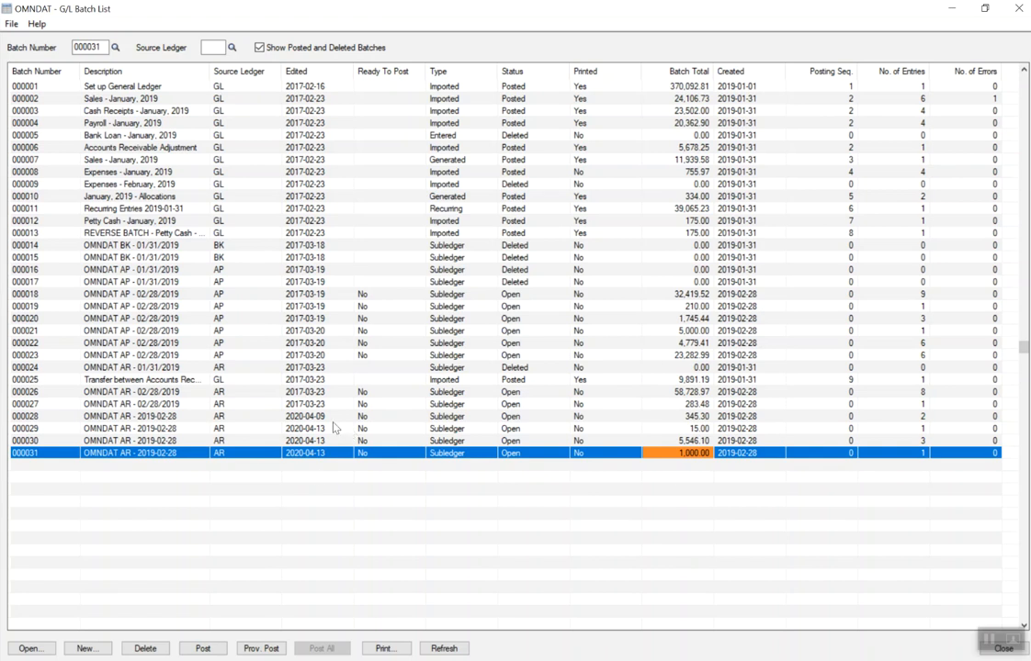
left_click(1020, 8)
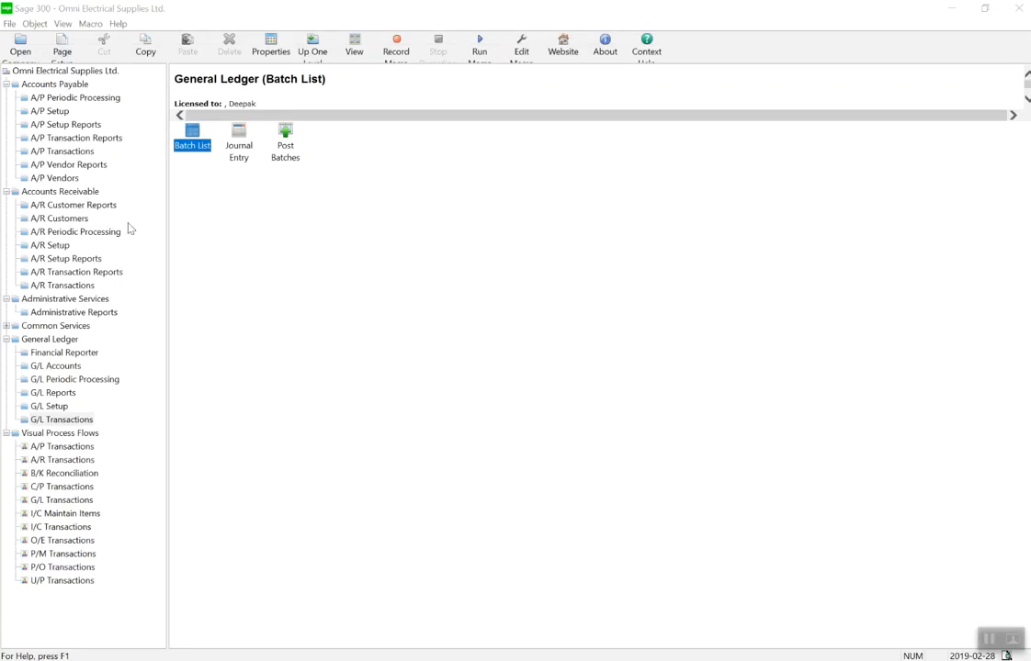
Print the A/R receipt posting journal for posting sequences 1 to 2 by customer number, review both pages, and close the report.
left_click(81, 272)
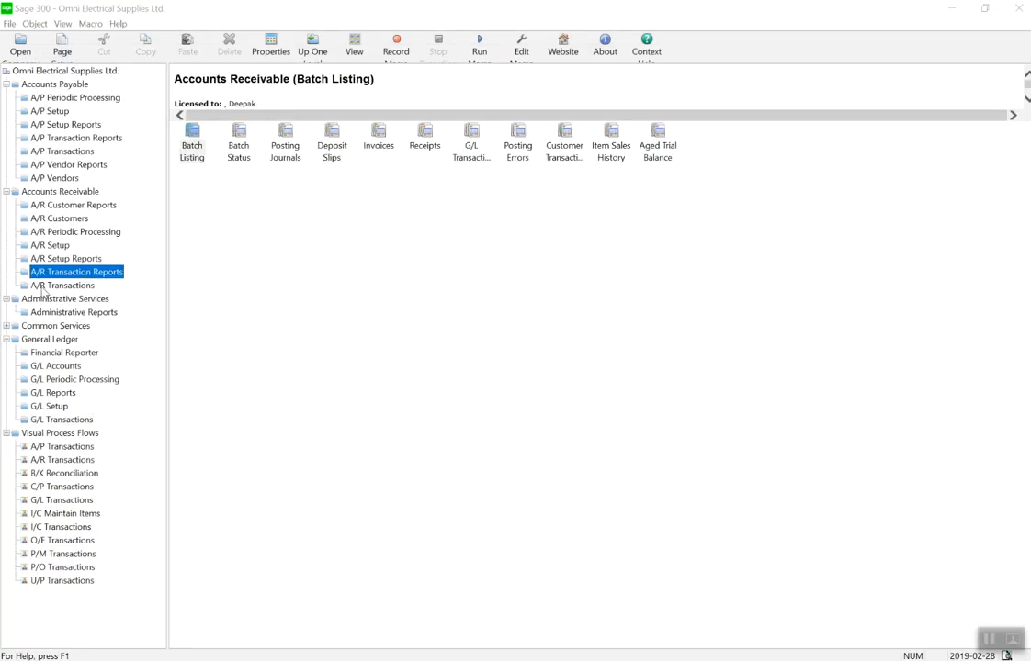
left_click(283, 138)
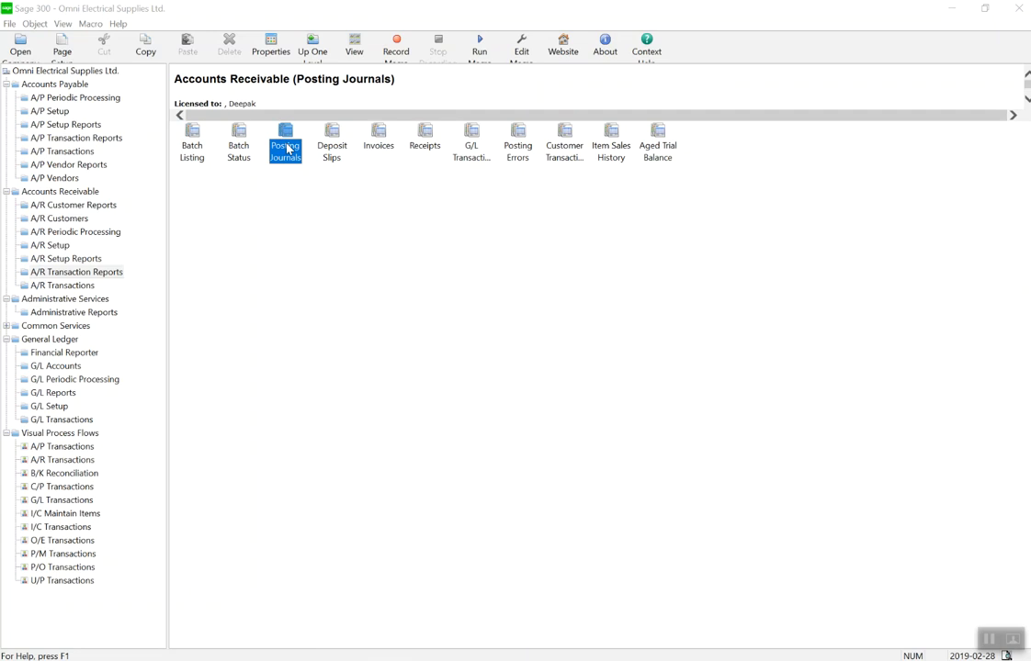
left_click(388, 294)
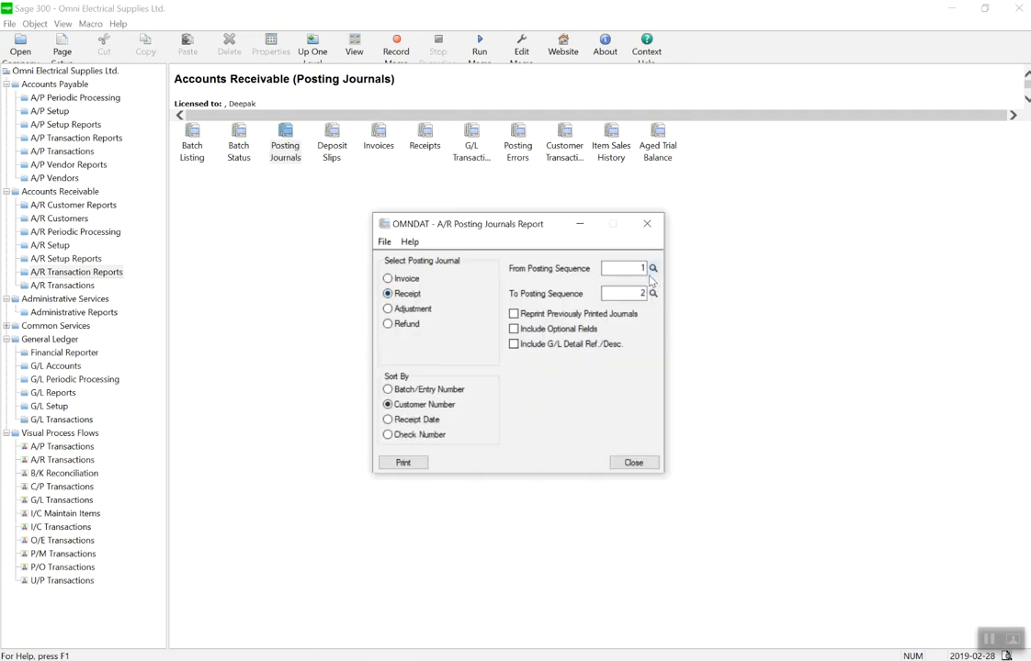
left_click(620, 266)
left_click(419, 465)
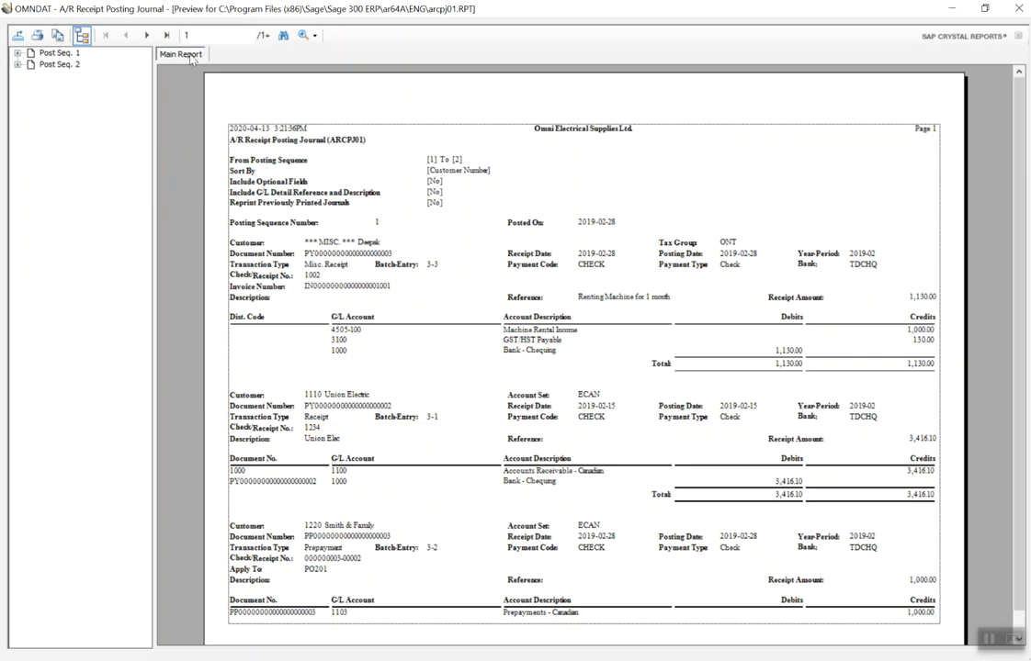
left_click(147, 35)
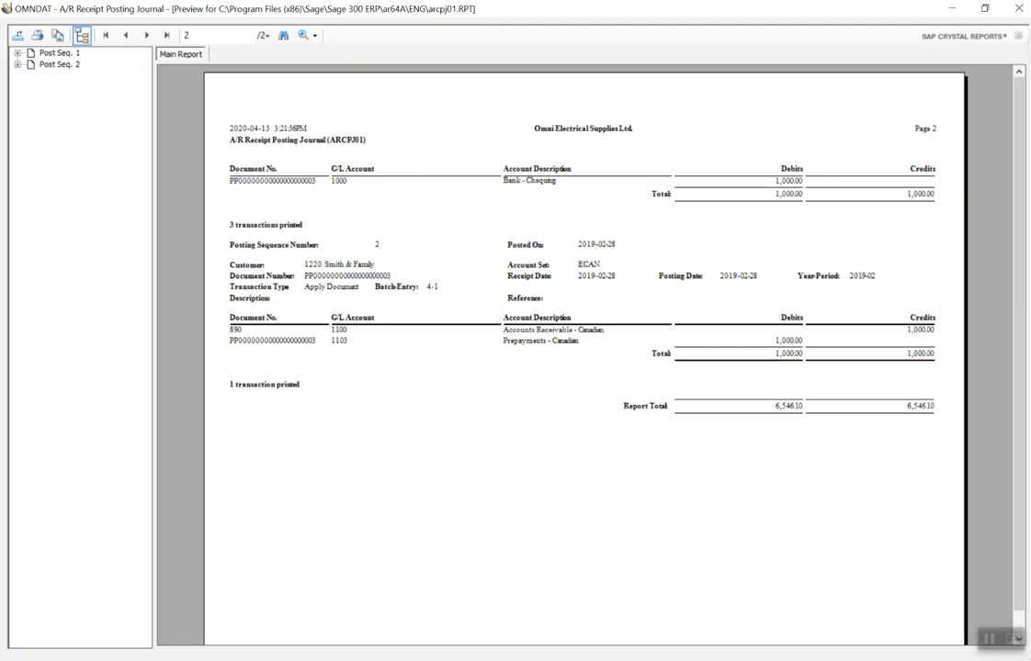
left_click(1020, 9)
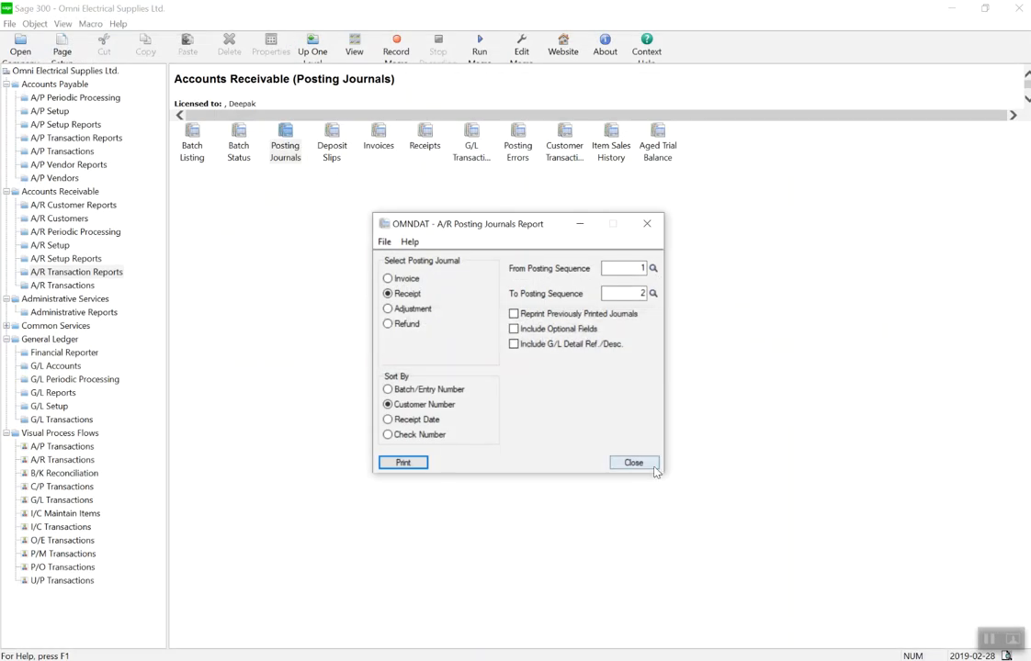
left_click(633, 463)
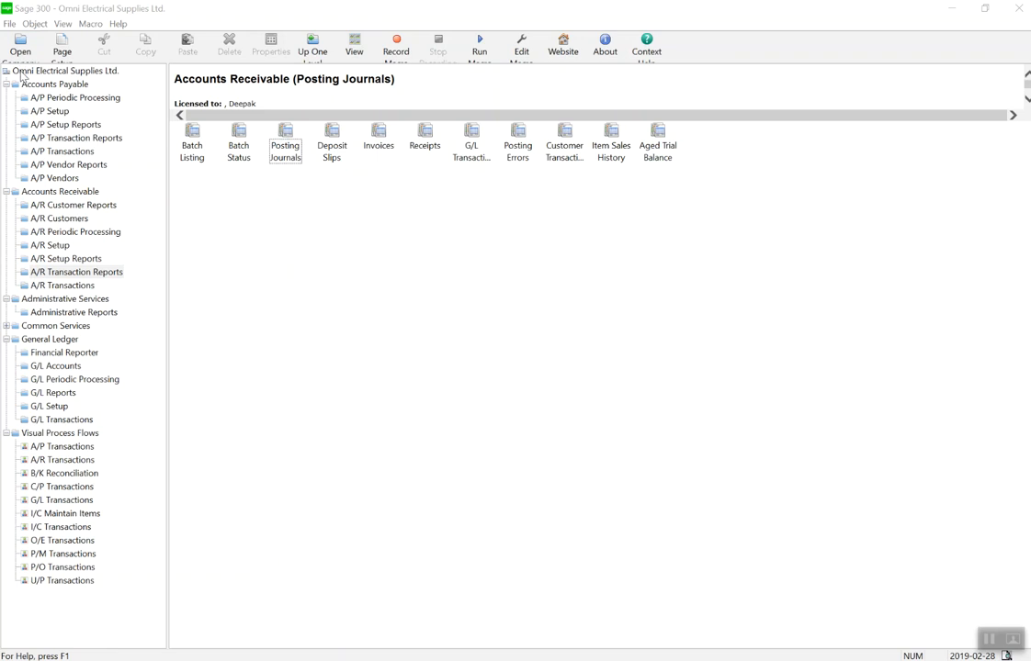
left_click(9, 24)
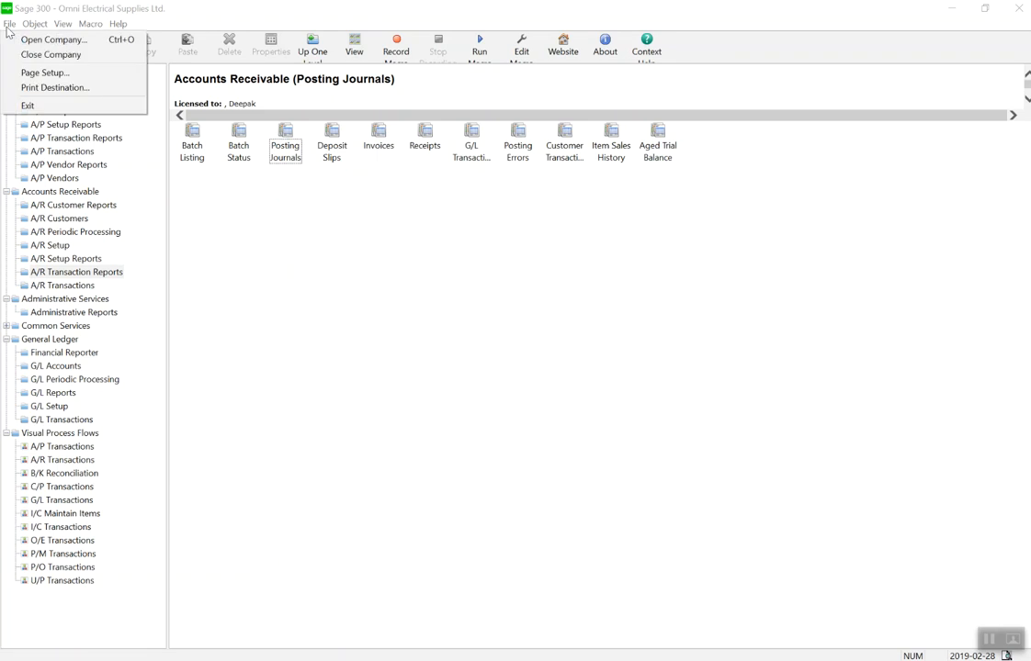